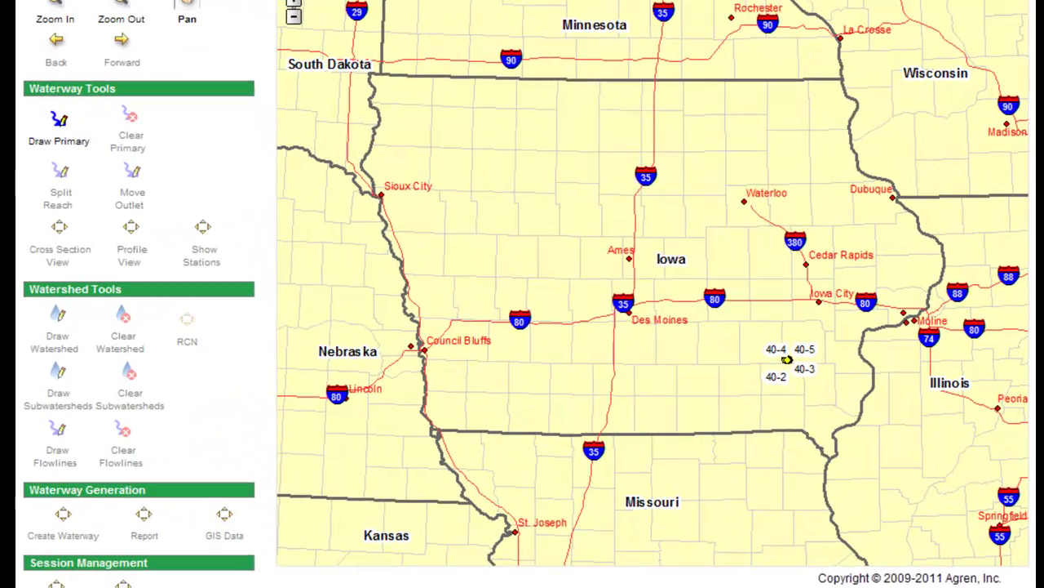
Zoom the map to section 35, township 82 N, range 35 W, and show the Imagery and Contours layers.
left_click(687, 13)
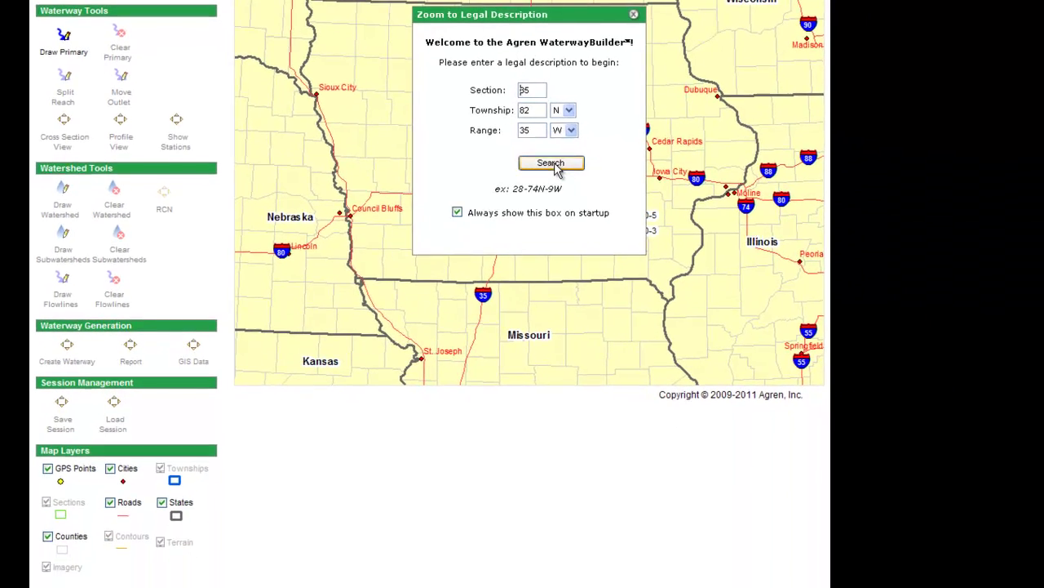
left_click(553, 164)
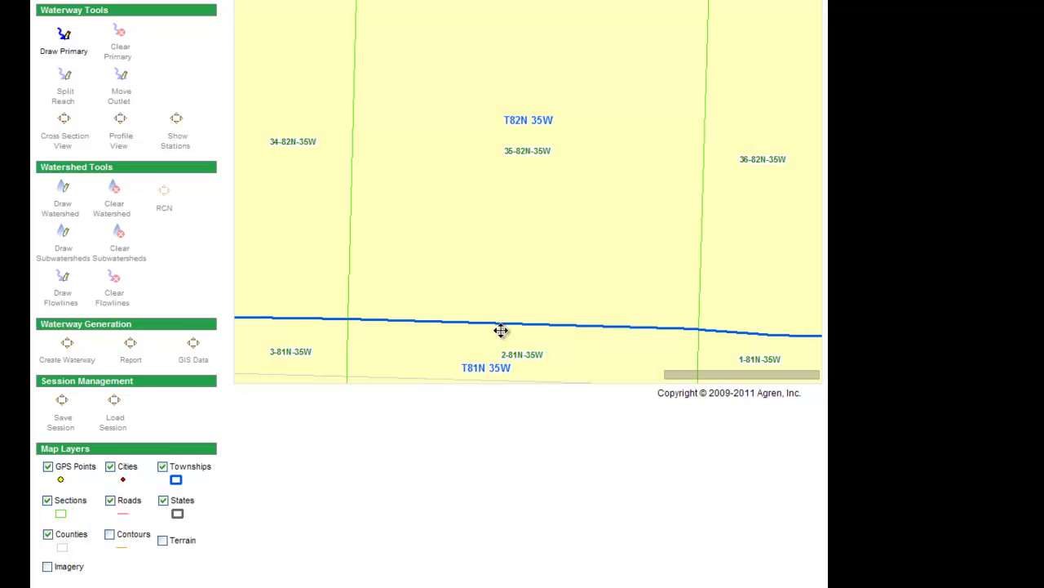
left_click(47, 568)
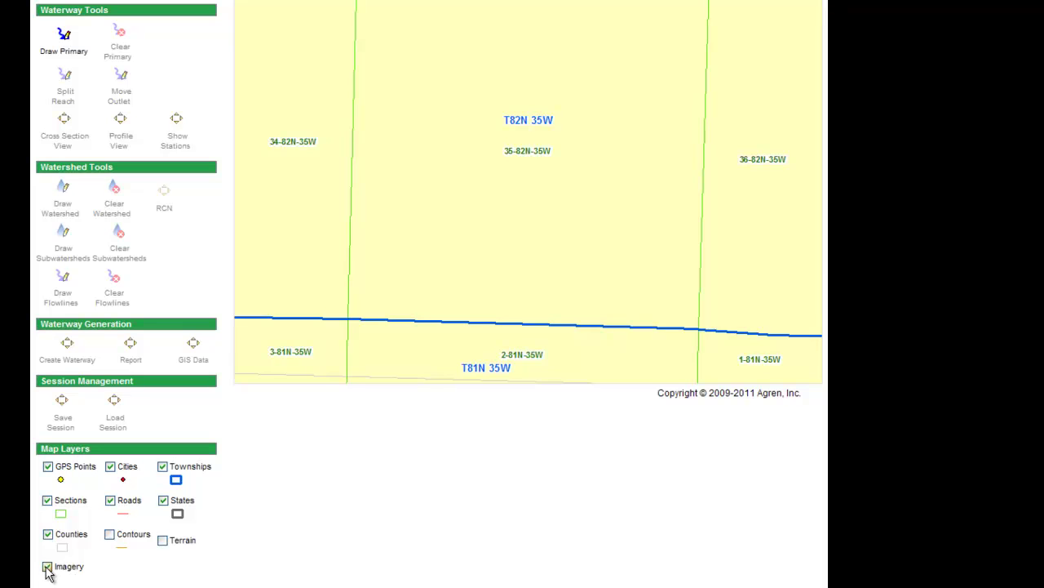
left_click(111, 537)
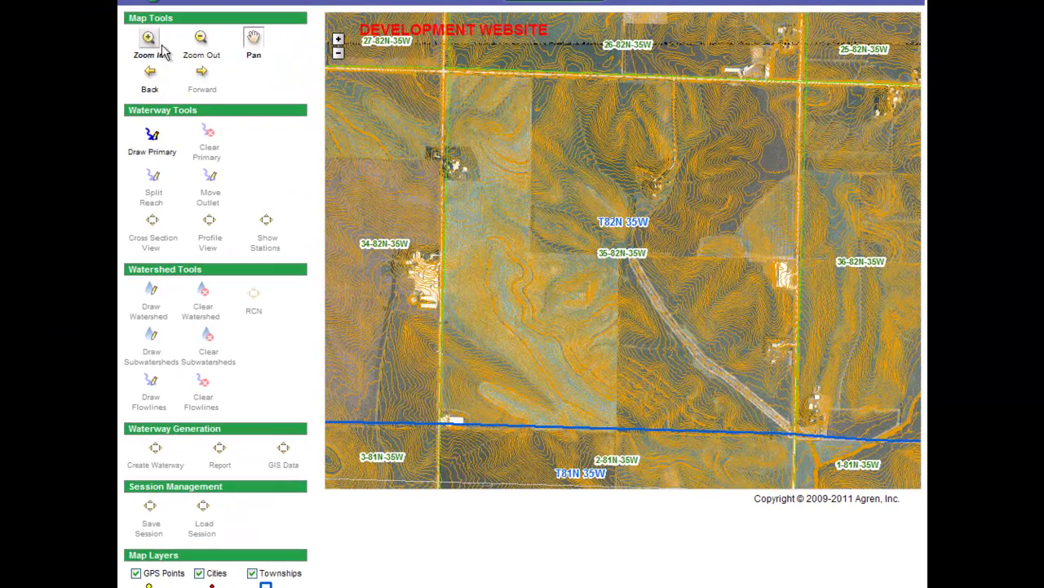
Draw the primary waterway in section 35 from the western road southeast along the field's drainage path, and accept label A.
left_click(120, 6)
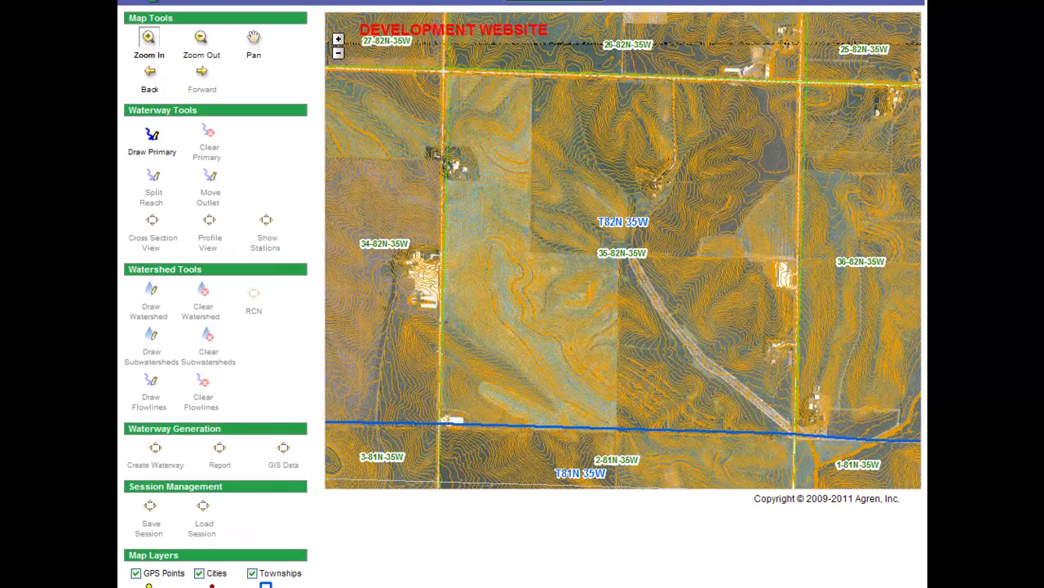
left_click_drag(422, 299, 562, 439)
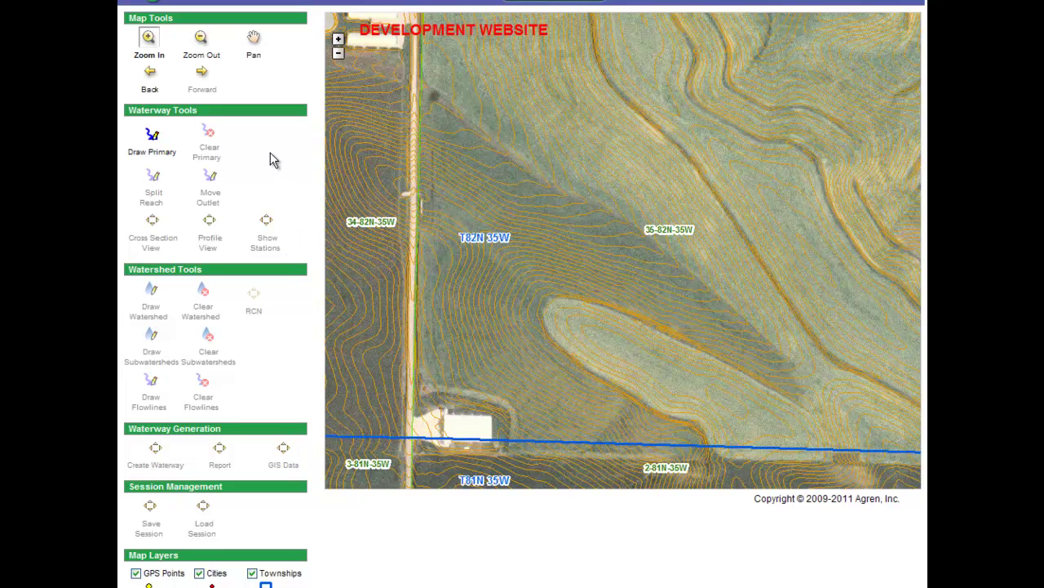
left_click(153, 137)
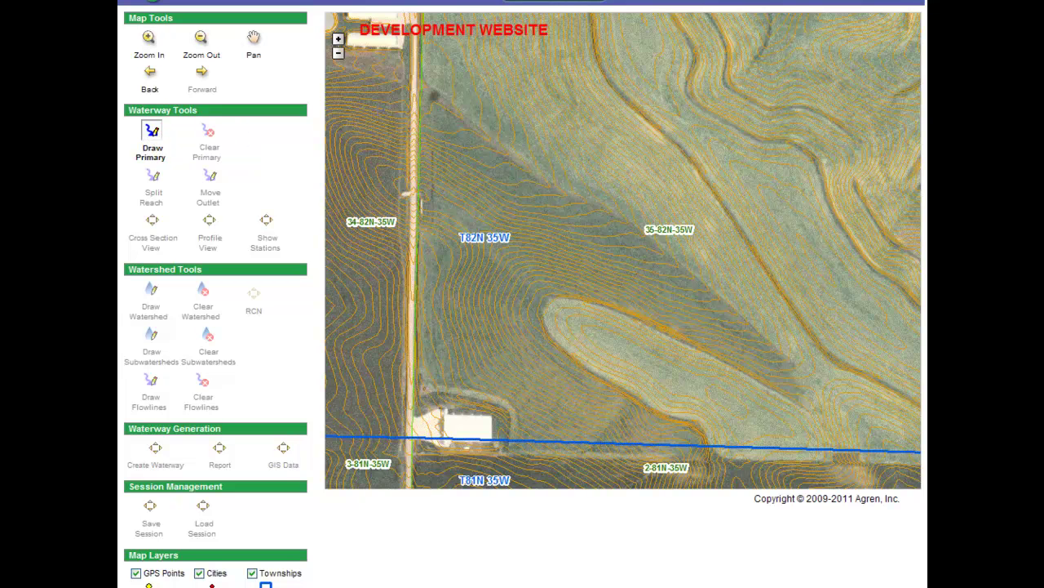
left_click(418, 84)
left_click(548, 187)
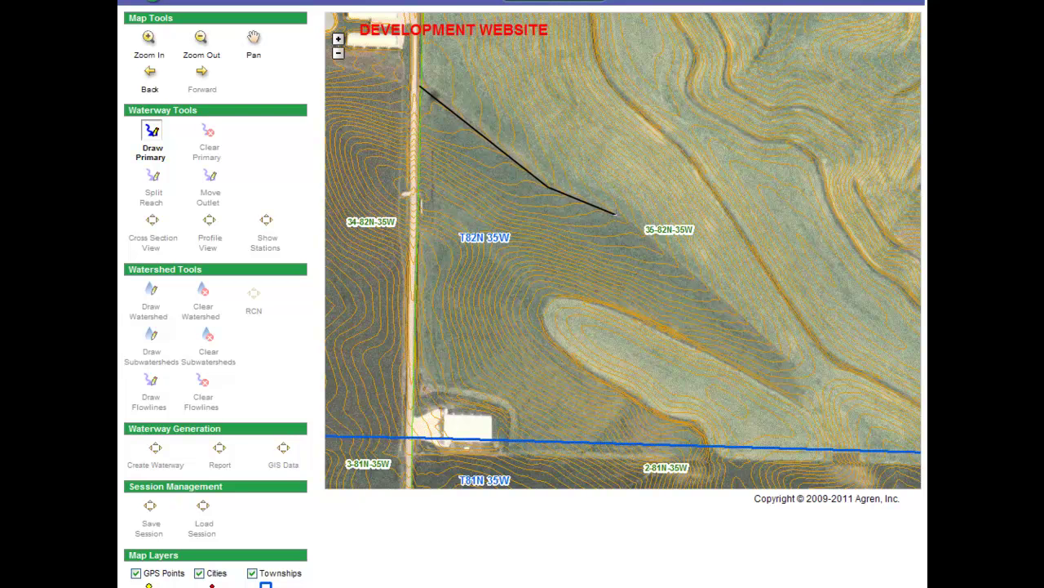
left_click(618, 215)
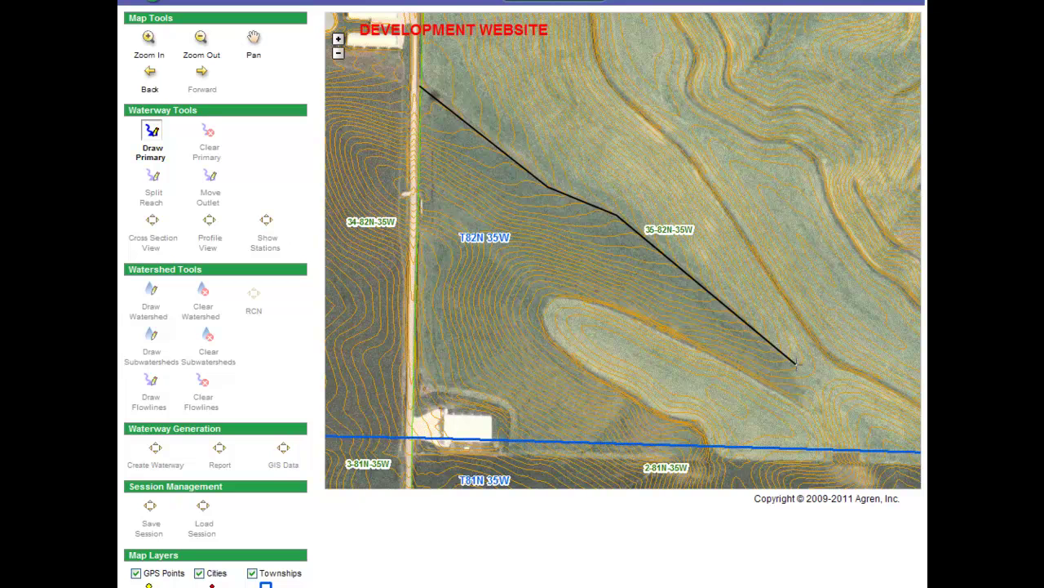
double_click(796, 364)
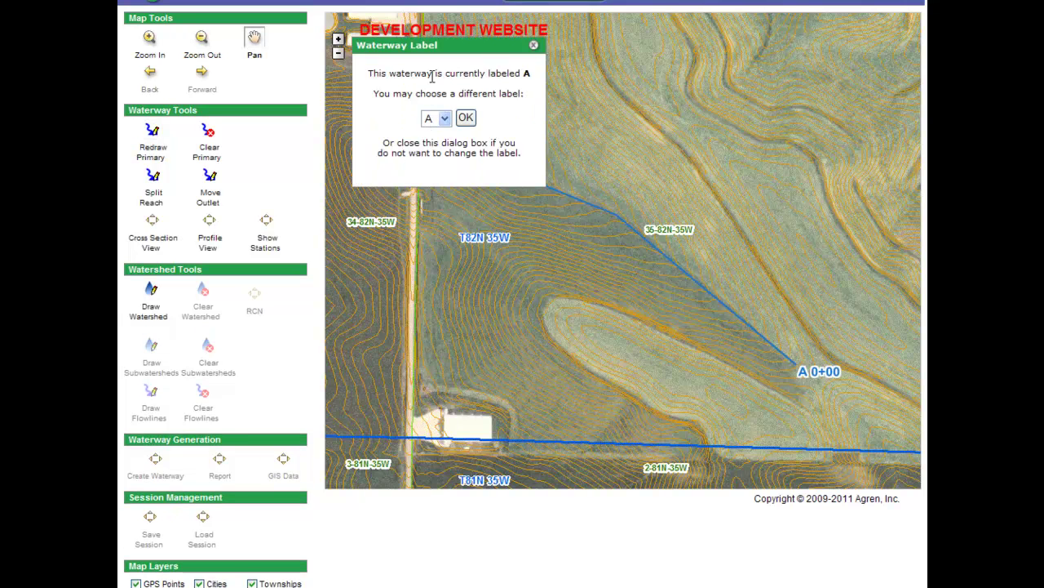
left_click(465, 119)
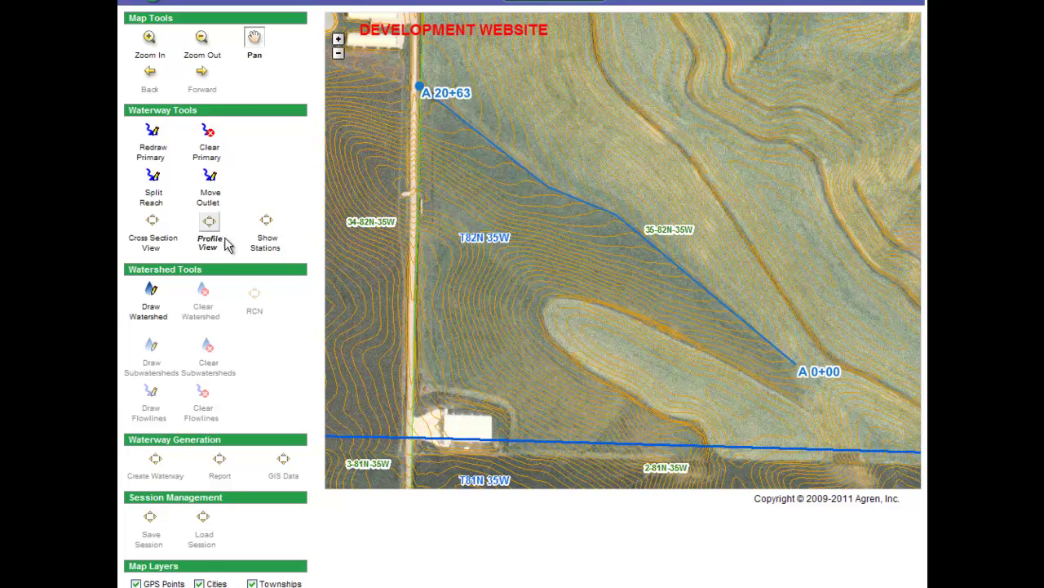
Open the waterway's cross section view and set the station interval to 100.
left_click(152, 223)
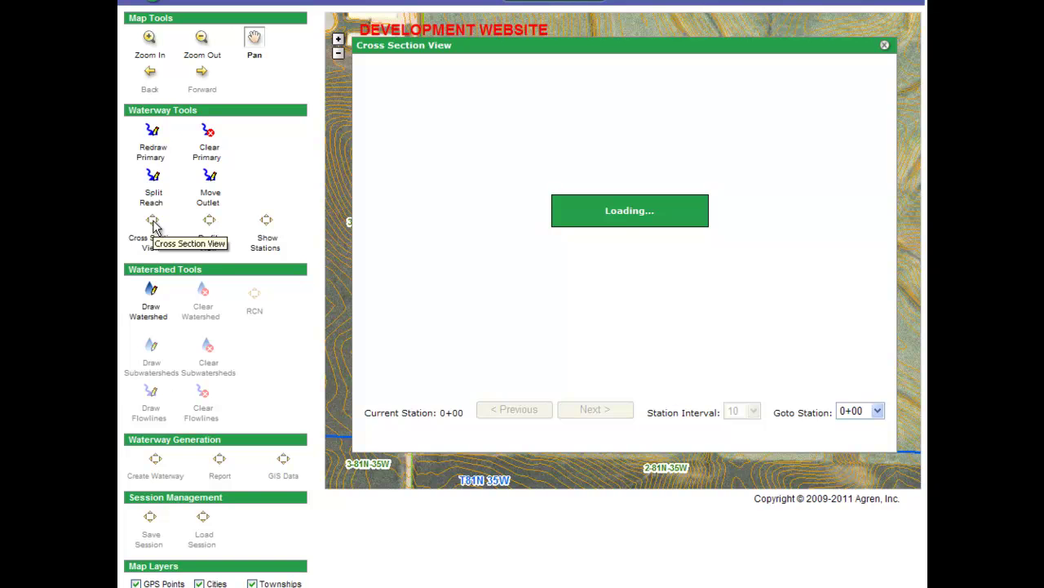
left_click(153, 223)
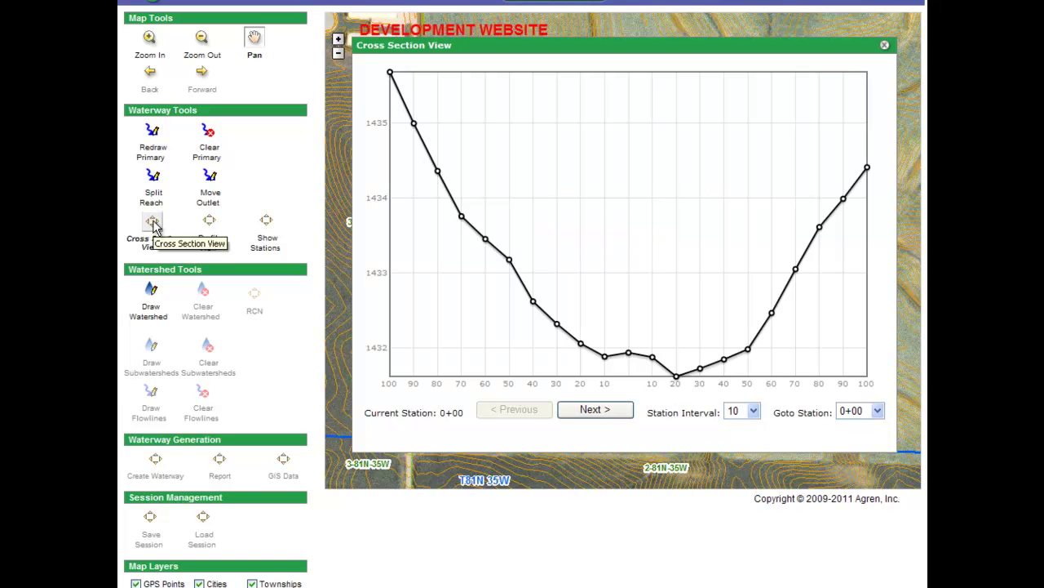
left_click(755, 414)
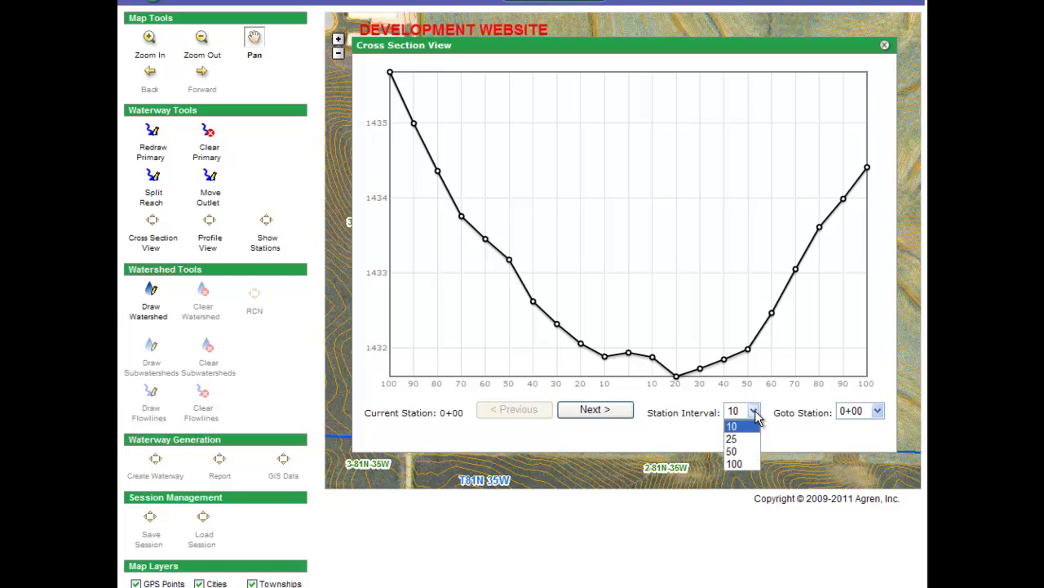
left_click(737, 464)
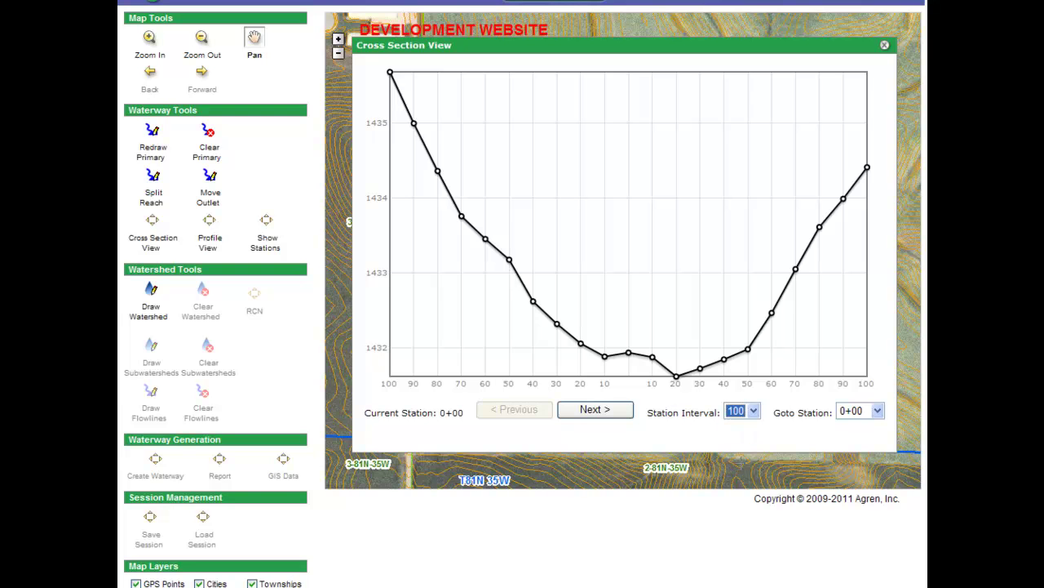
Step back and forth through the waterway's cross sections at 100-foot stations, ending at station 4+00.
left_click(595, 410)
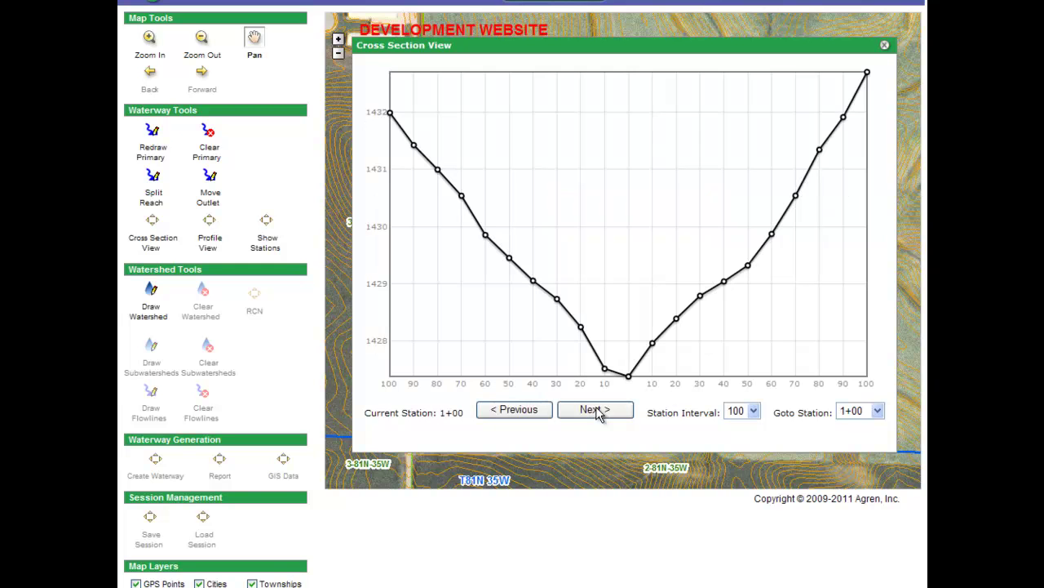
left_click(597, 412)
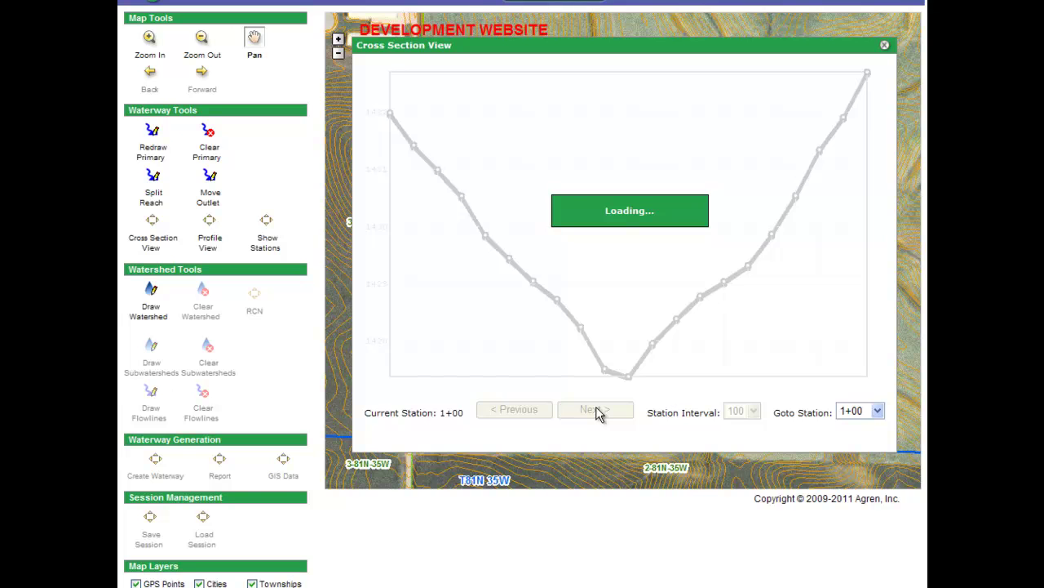
left_click(596, 412)
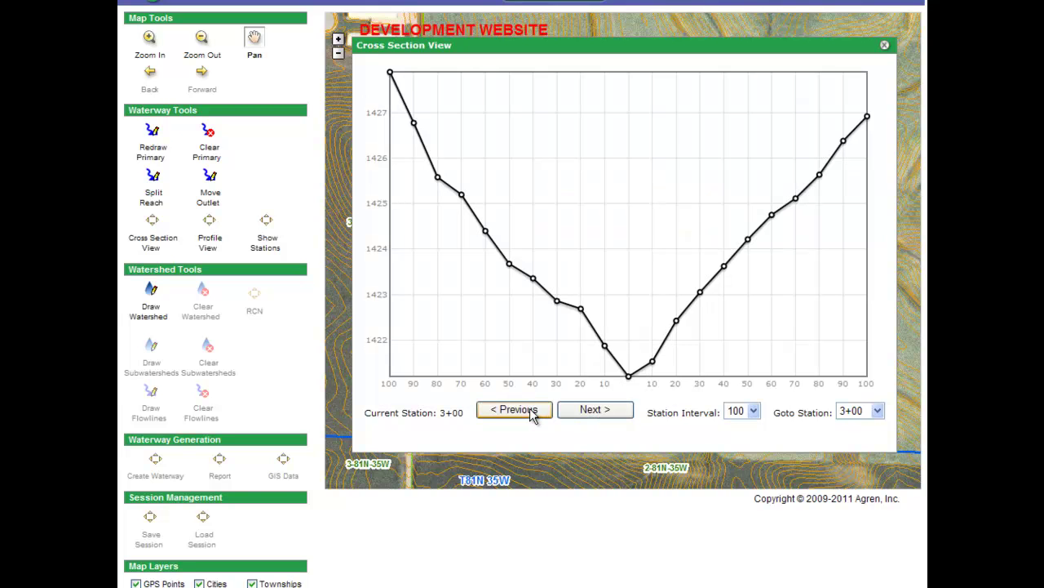
left_click(531, 413)
left_click(531, 413)
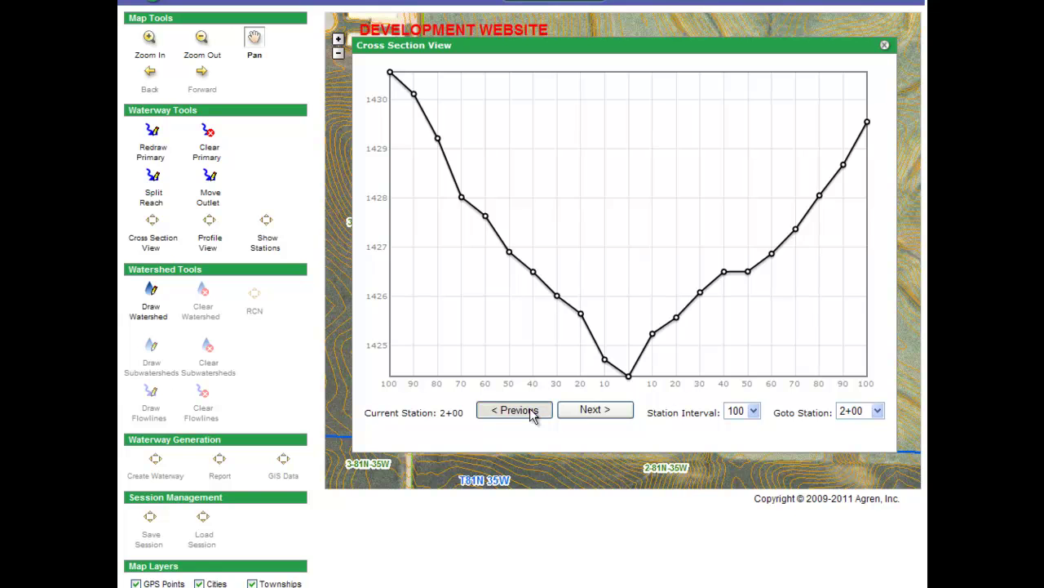
left_click(591, 412)
left_click(590, 412)
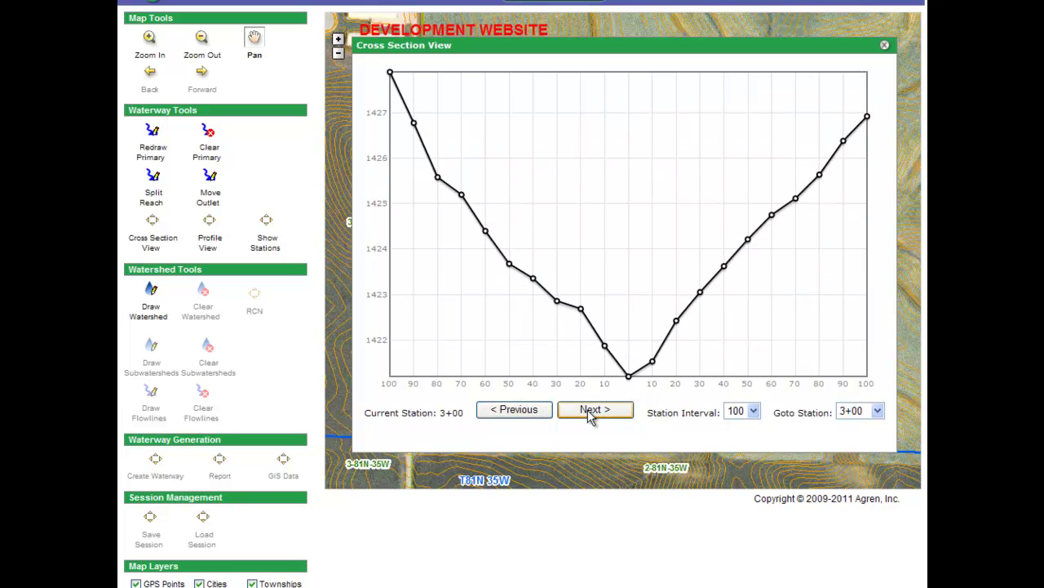
left_click(591, 412)
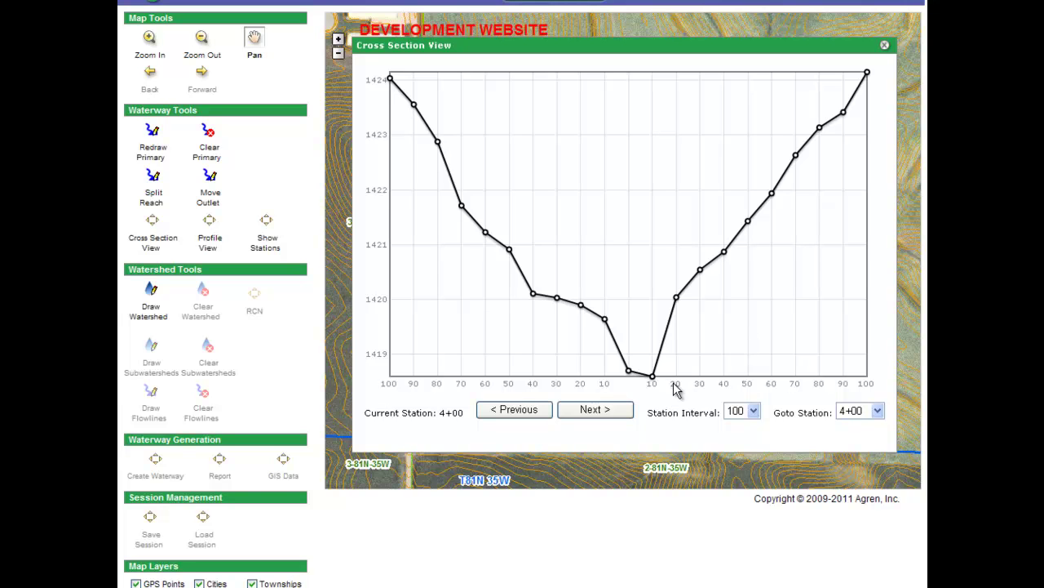
Read the elevations of several points on the station 4+00 cross section, including the 20-foot offset, and close the view.
mouse_move(629, 373)
mouse_move(677, 303)
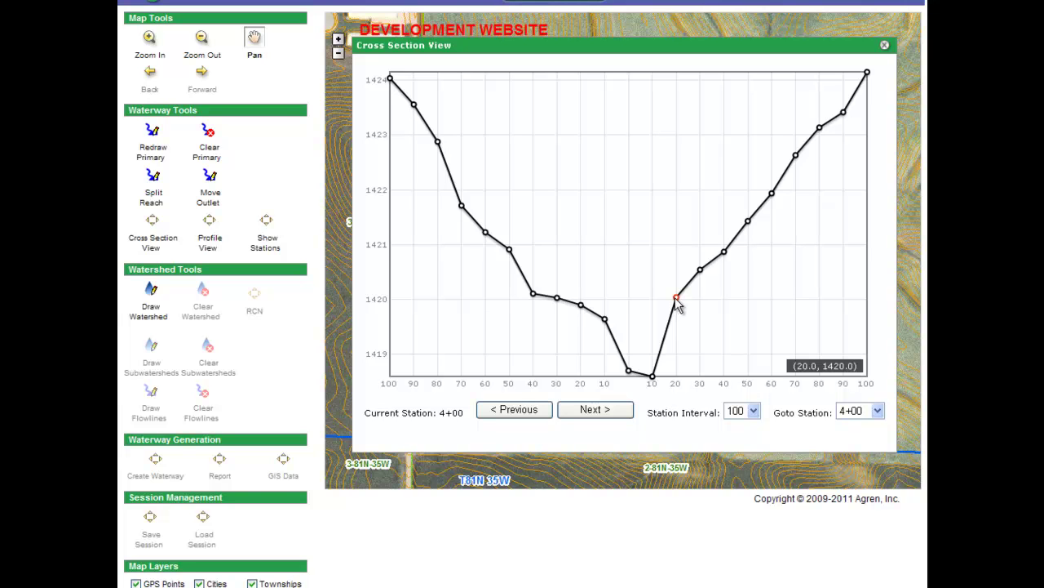
mouse_move(726, 259)
mouse_move(776, 193)
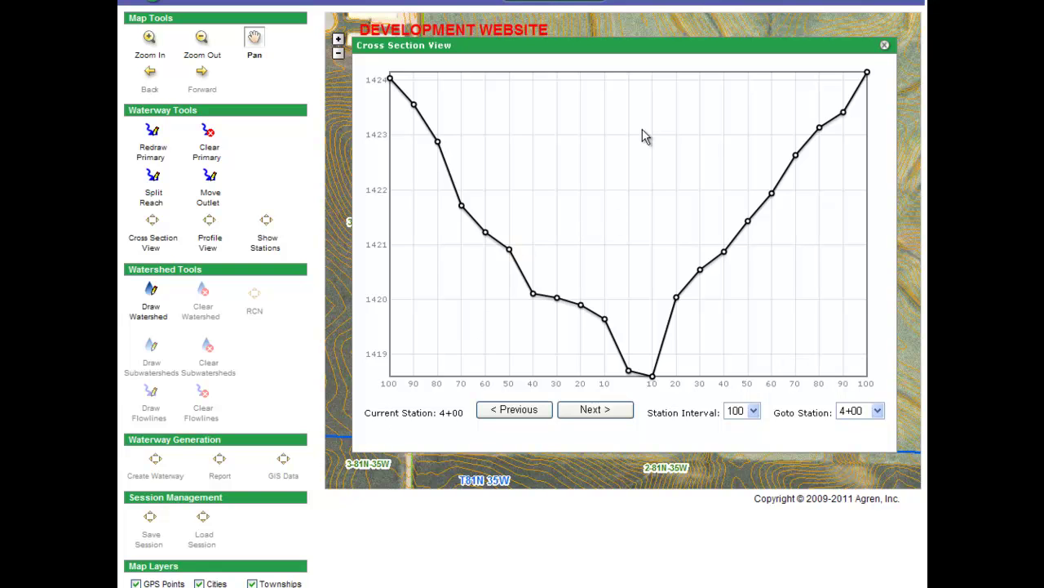
left_click(886, 46)
Open the waterway's profile view and split the reach at about station 7+50.
left_click(210, 224)
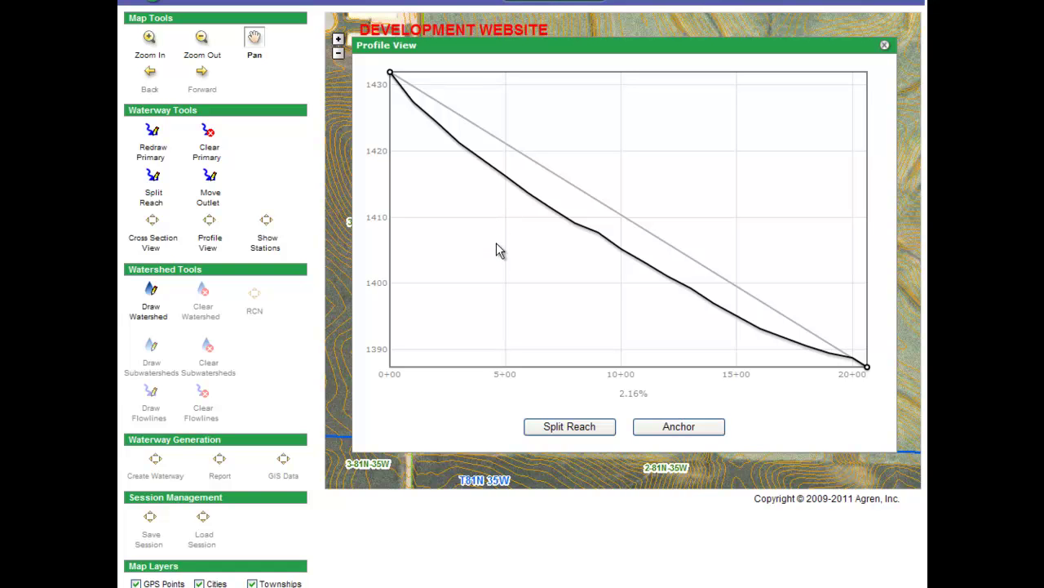
left_click(569, 427)
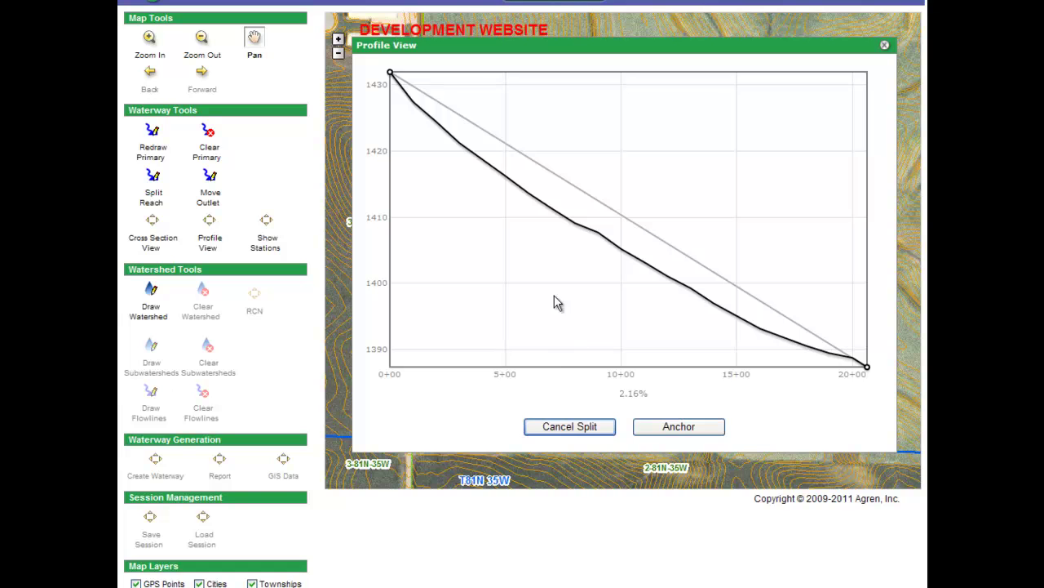
left_click(562, 217)
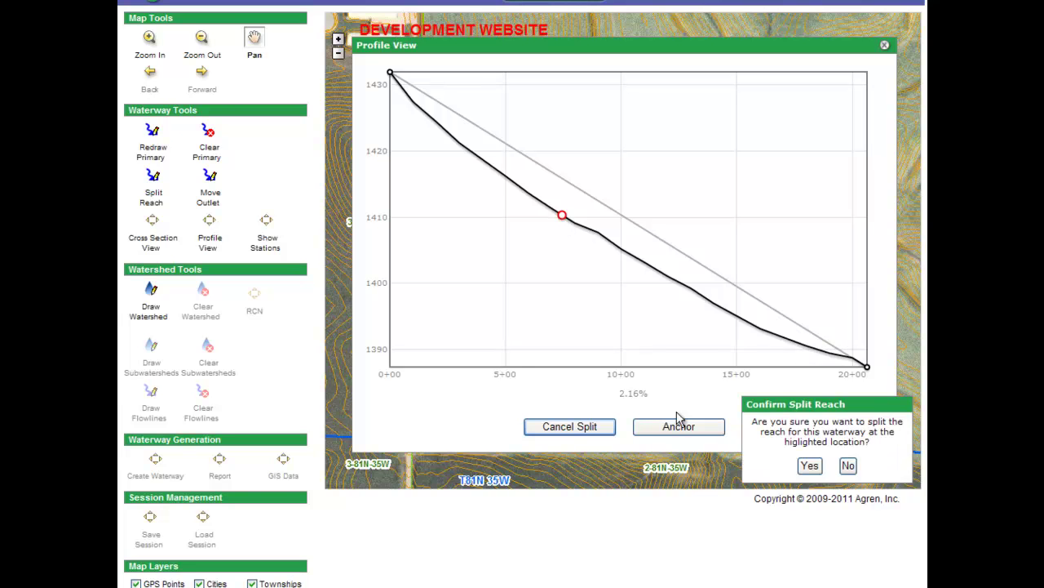
left_click(809, 466)
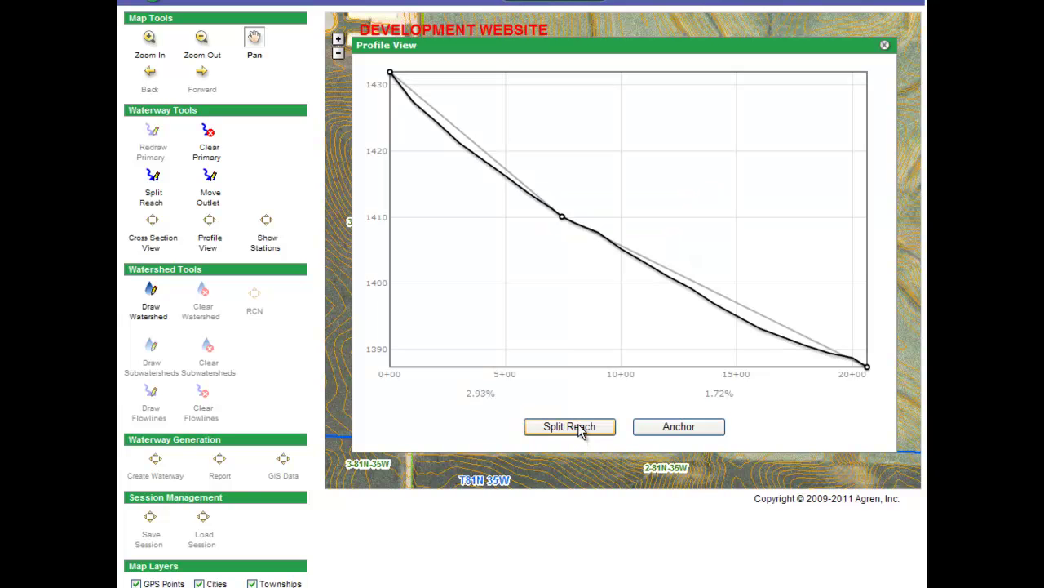
Split the lower reach of the profile at about station 15+00.
left_click(581, 431)
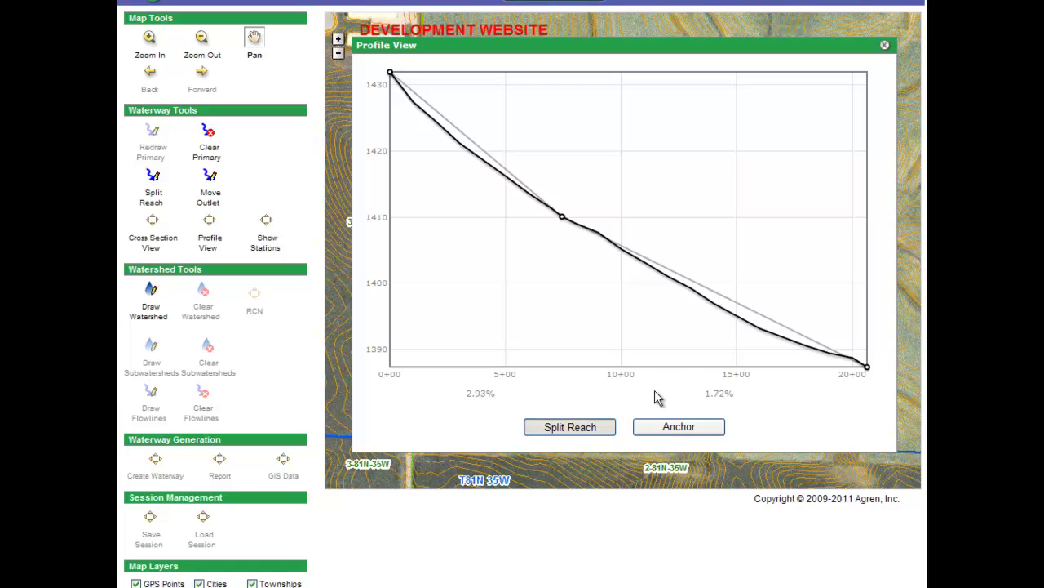
left_click(734, 316)
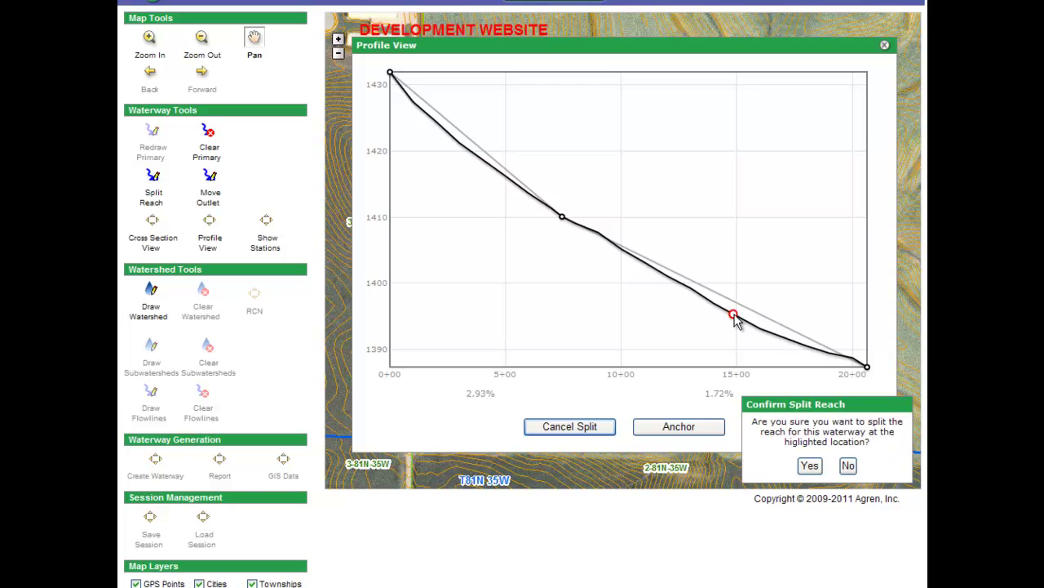
left_click(810, 466)
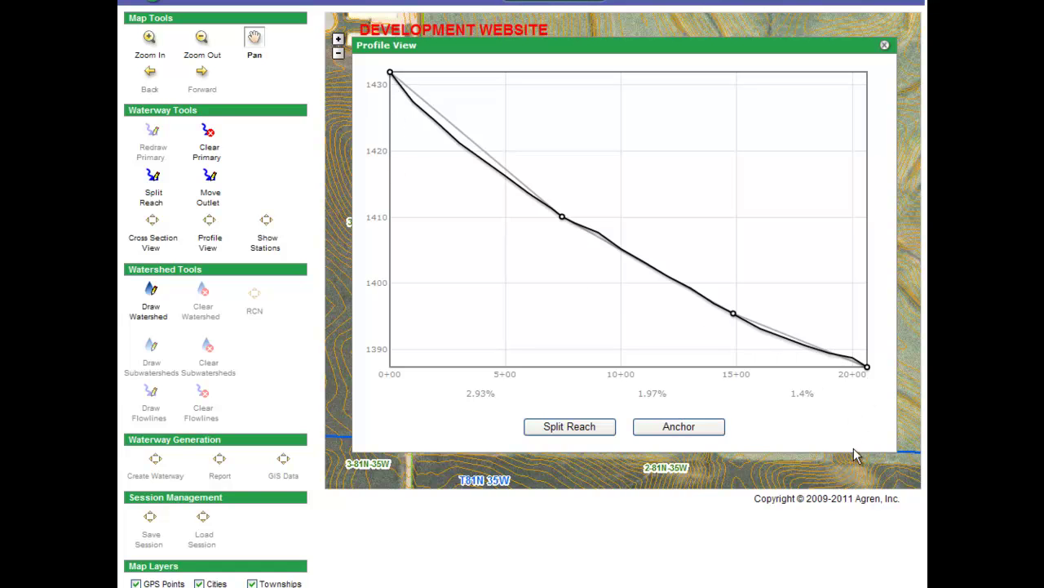
Anchor the outlet end of the waterway profile at an elevation of 1388.4 feet and close the profile view.
left_click(686, 428)
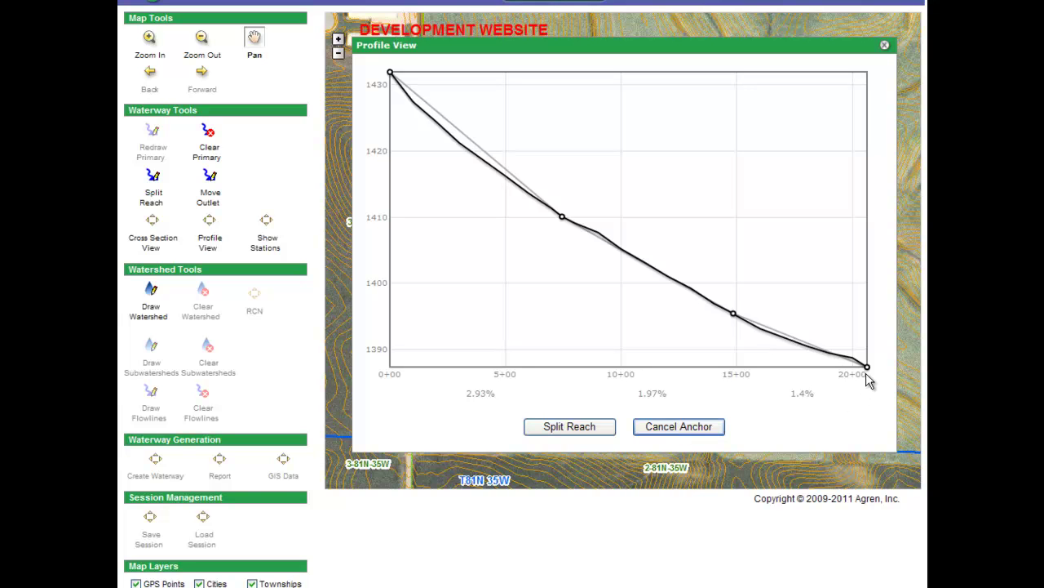
mouse_move(867, 369)
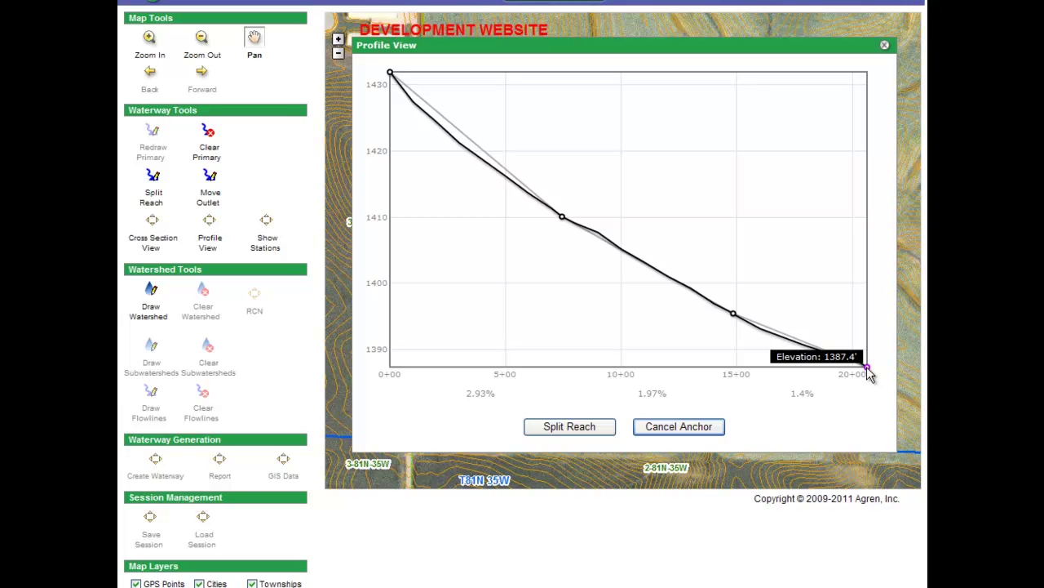
left_click(868, 368)
mouse_move(868, 368)
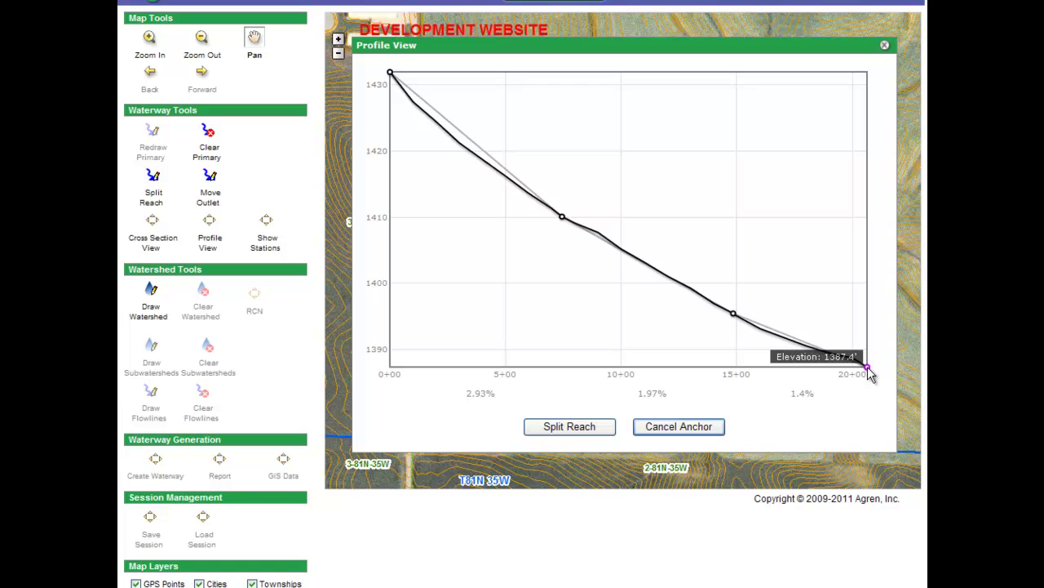
left_click(868, 369)
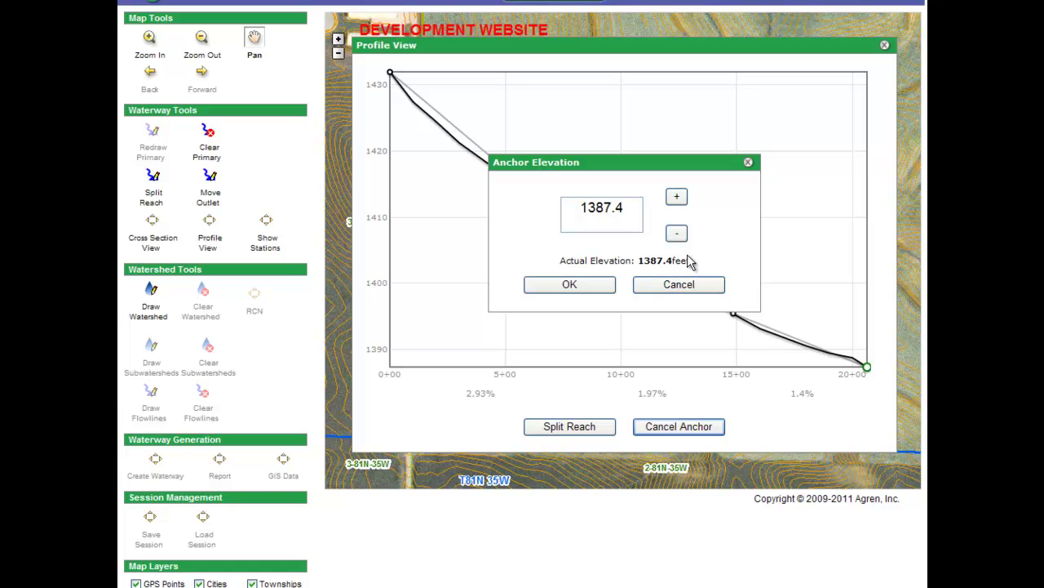
left_click(678, 198)
left_click(677, 199)
left_click(678, 198)
left_click(678, 198)
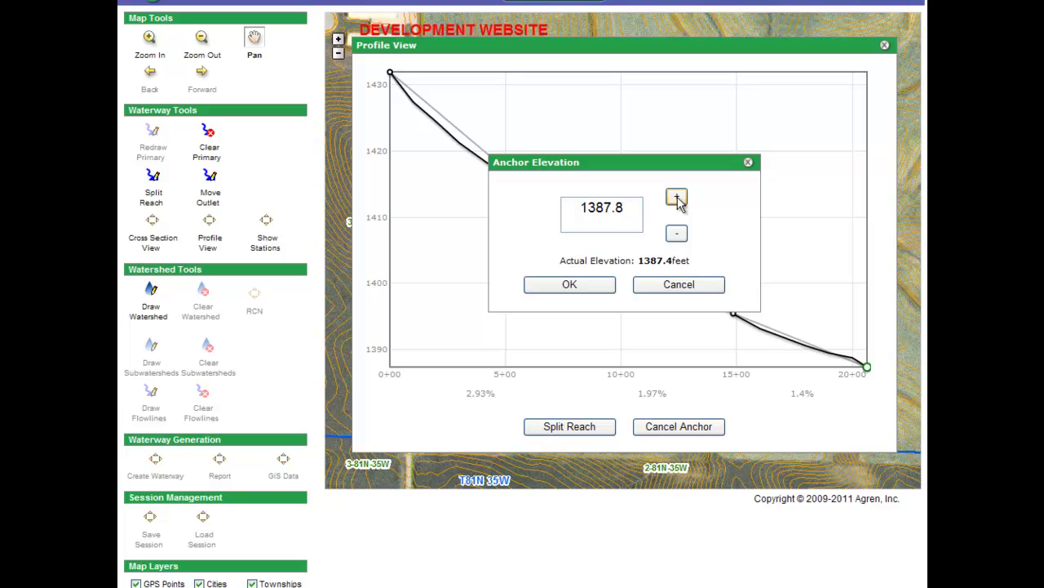
left_click(677, 198)
left_click(677, 198)
left_click(677, 198)
left_click(677, 198)
left_click(678, 198)
left_click(677, 198)
left_click(593, 285)
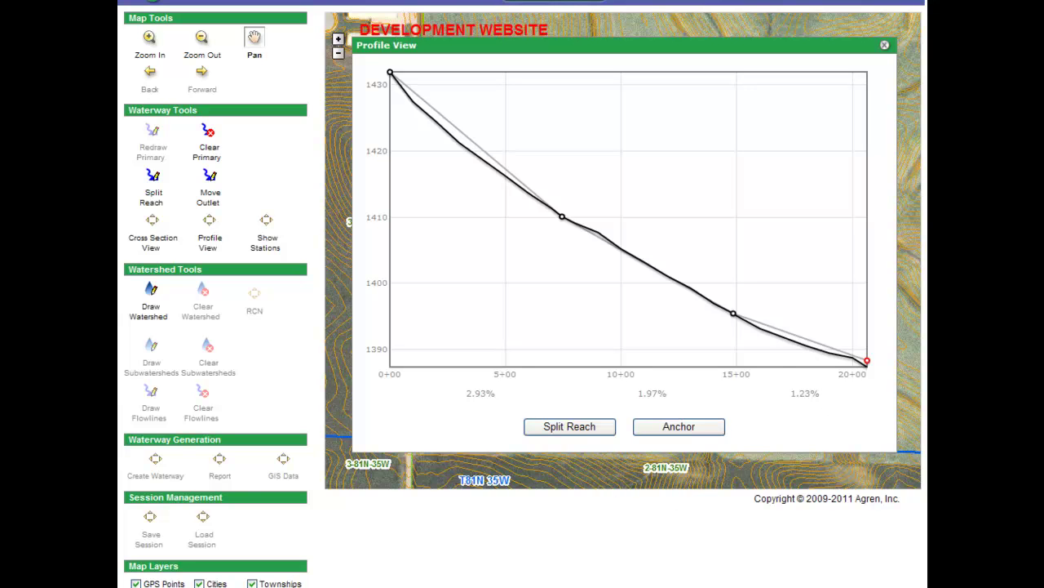
left_click(885, 46)
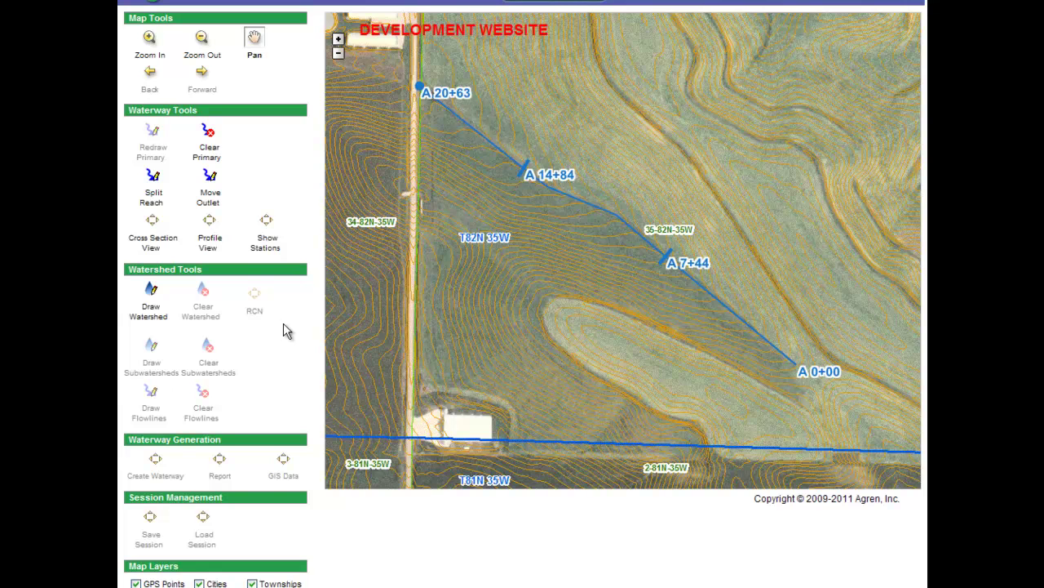
Review the table of waterway stations and reach lengths, and close it.
left_click(266, 227)
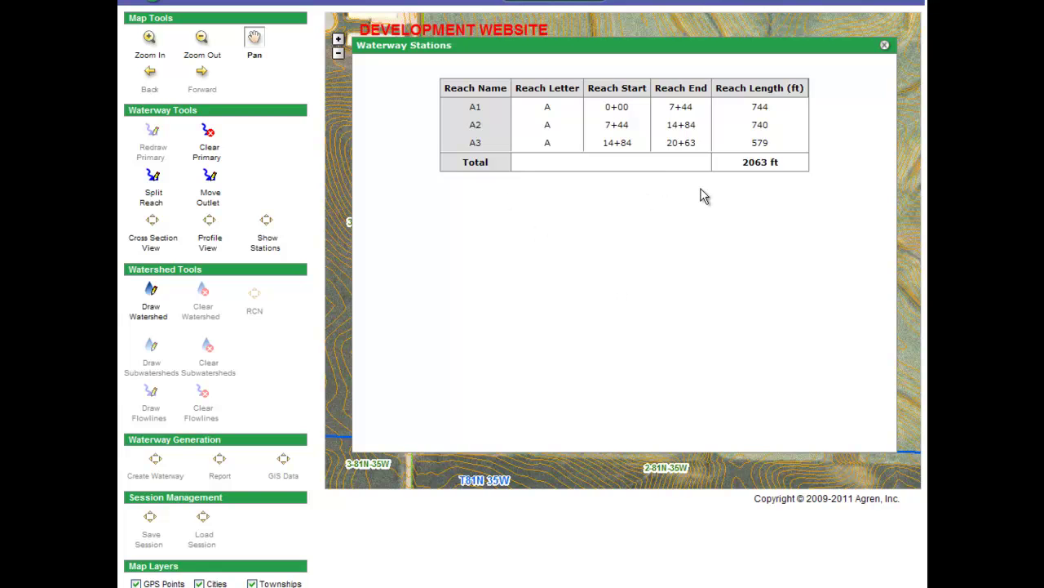
left_click(884, 47)
left_click(885, 47)
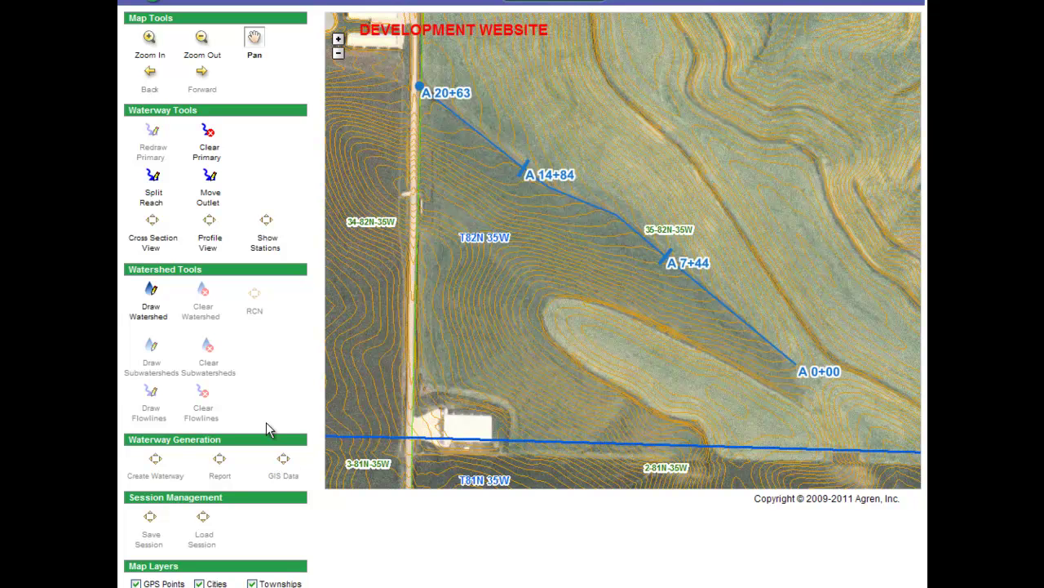
Draw a watershed boundary of about 30.5 acres around the waterway, starting at the A 20+63 outlet and ending at the road to its south.
left_click(152, 296)
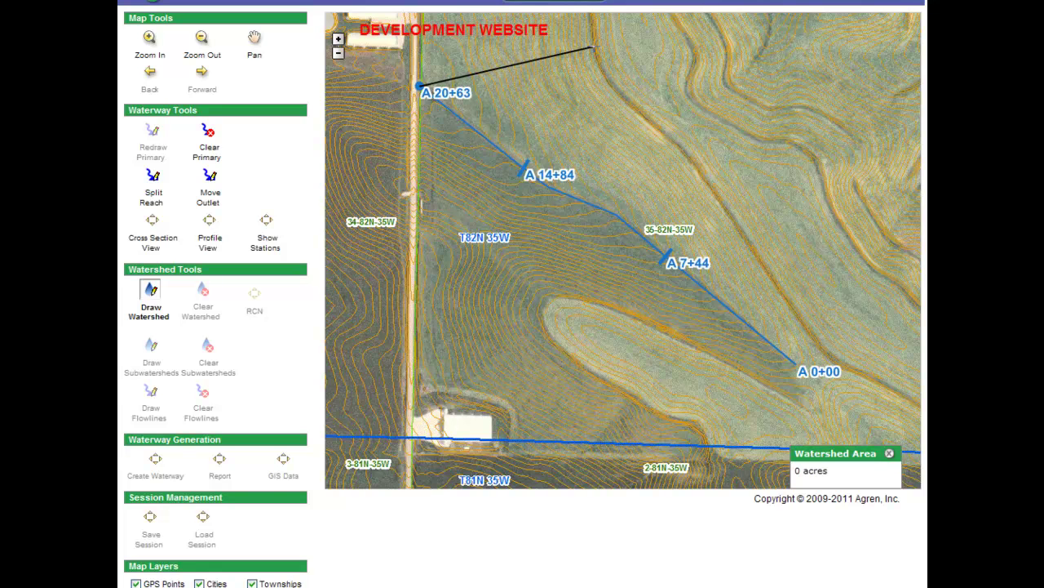
left_click(593, 47)
left_click(604, 76)
left_click(632, 104)
left_click(660, 119)
left_click(703, 179)
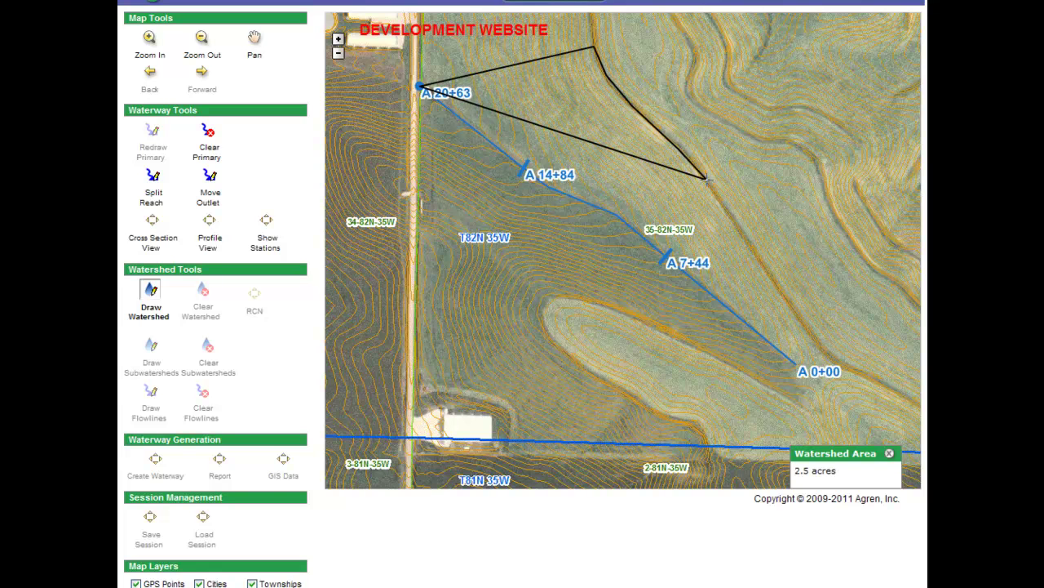
left_click(747, 243)
left_click(790, 300)
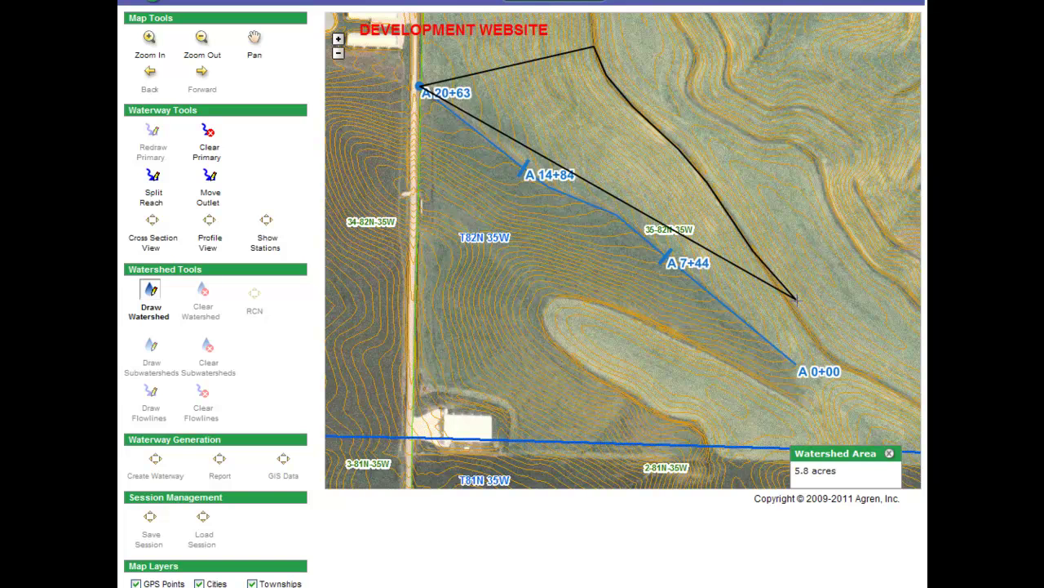
left_click(800, 319)
left_click(815, 332)
left_click(825, 346)
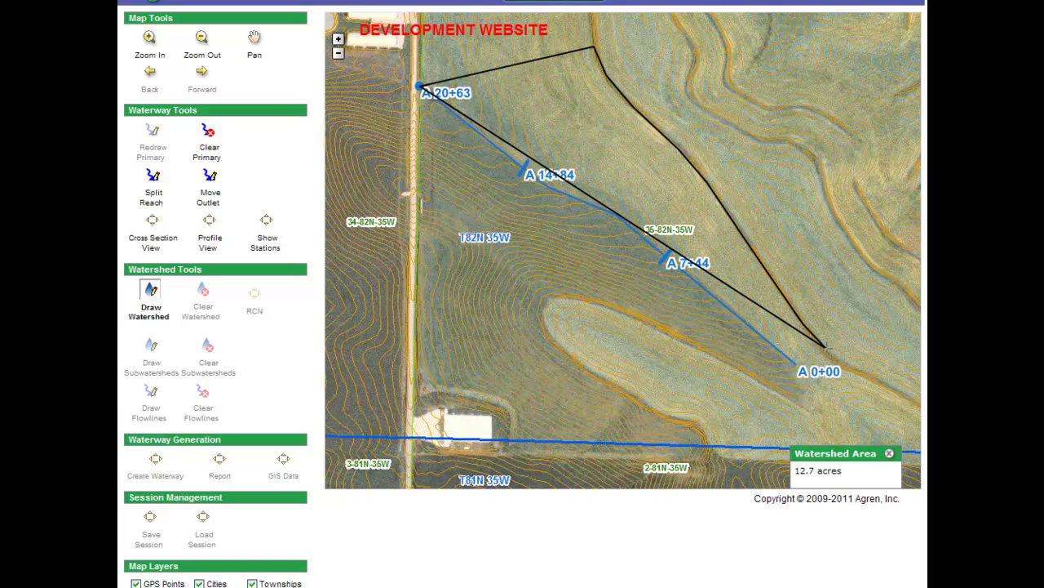
left_click(833, 362)
left_click(837, 366)
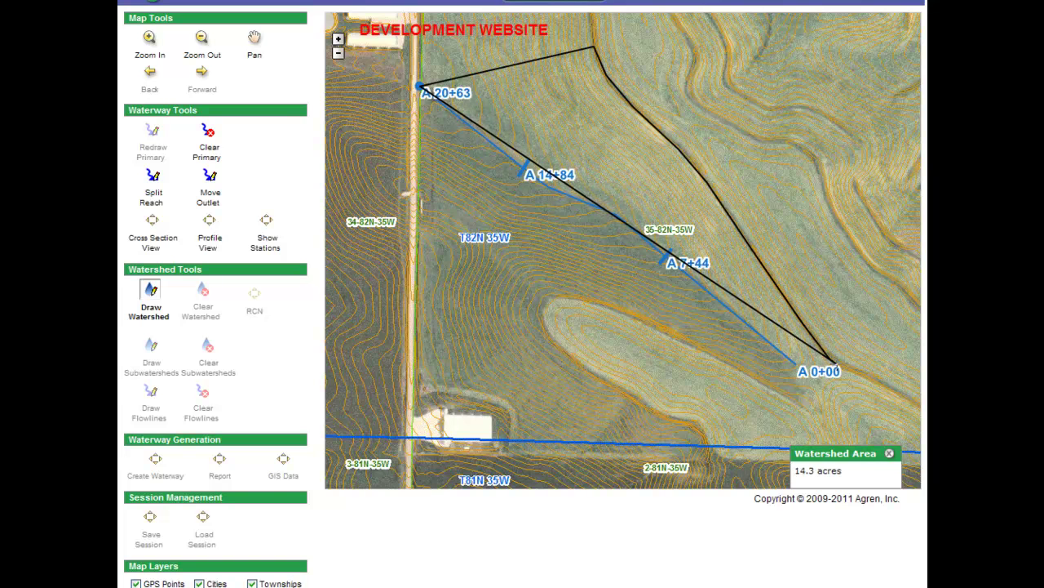
left_click(801, 404)
left_click(699, 345)
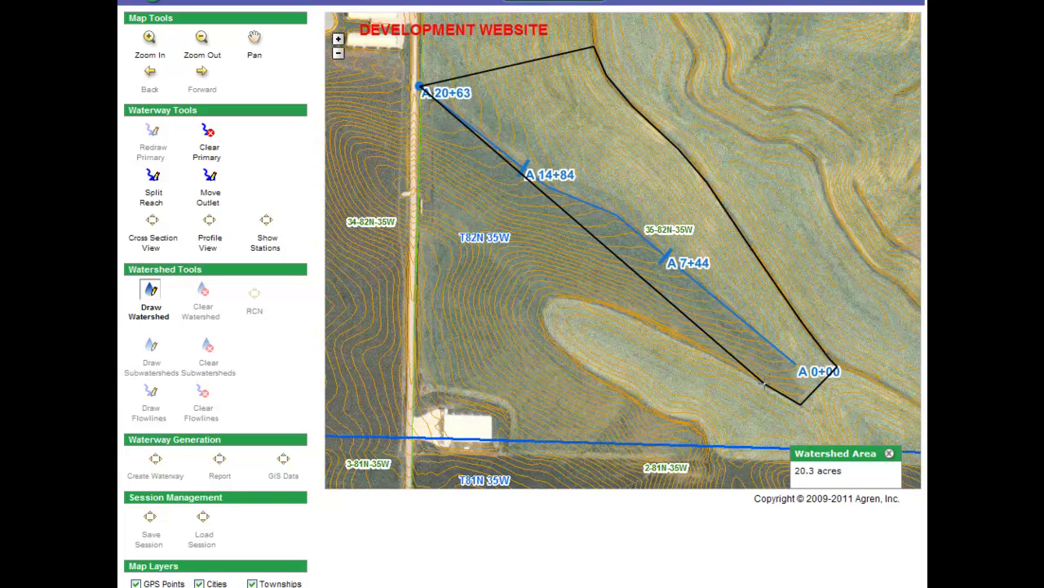
left_click(662, 331)
left_click(645, 325)
left_click(583, 300)
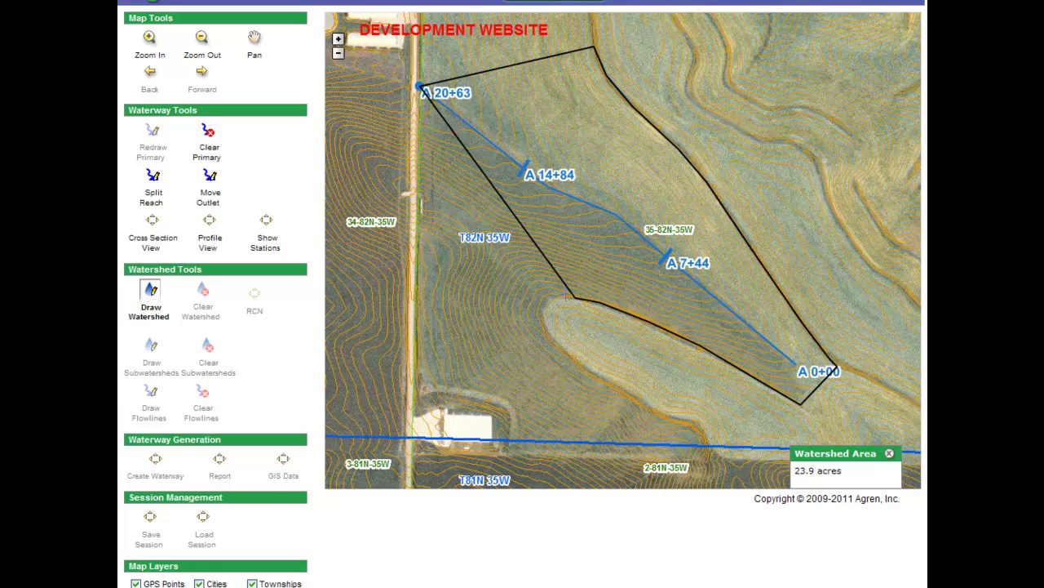
left_click(543, 300)
left_click(509, 264)
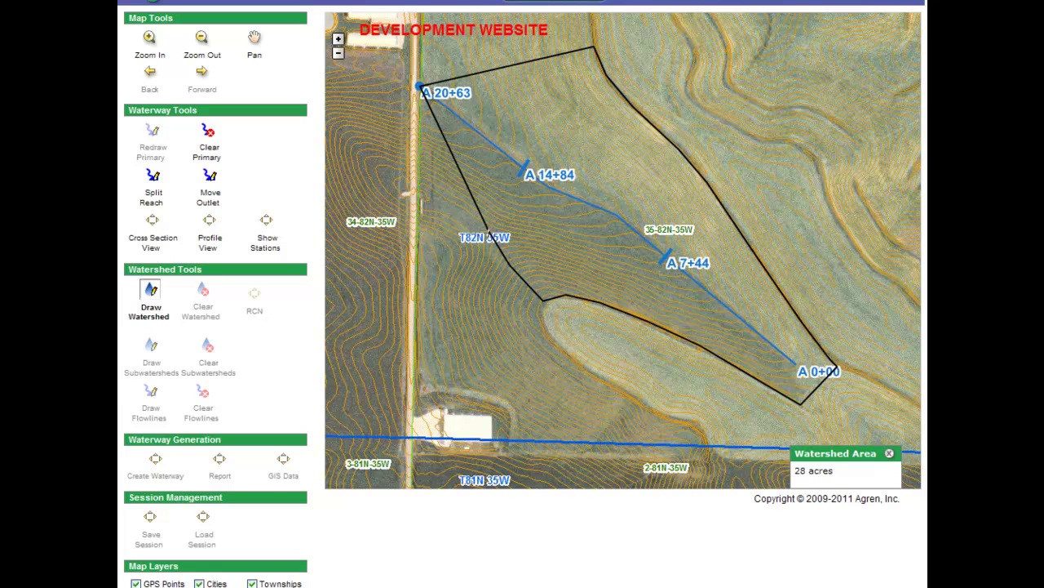
left_click(488, 230)
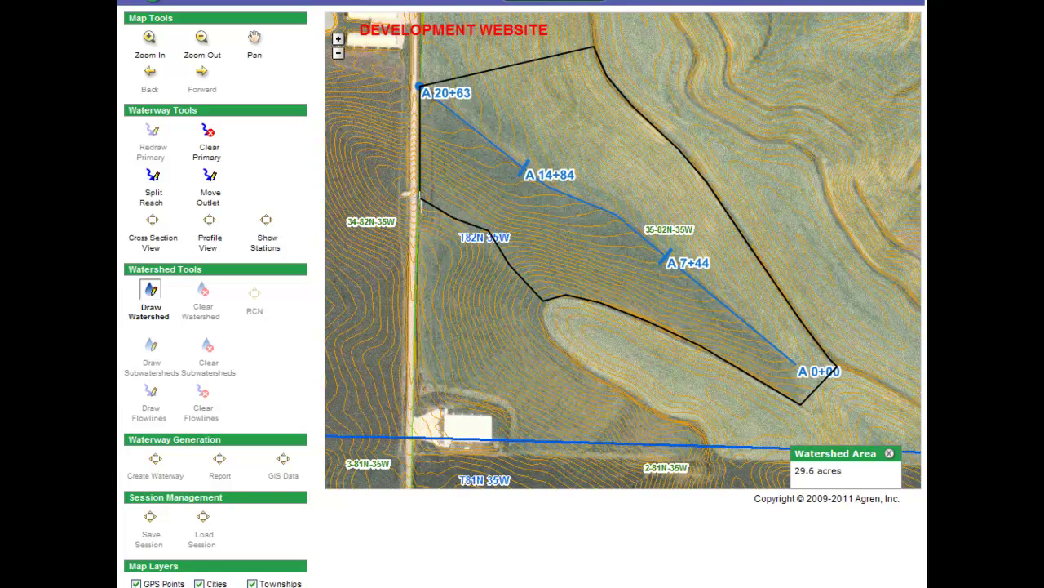
double_click(416, 196)
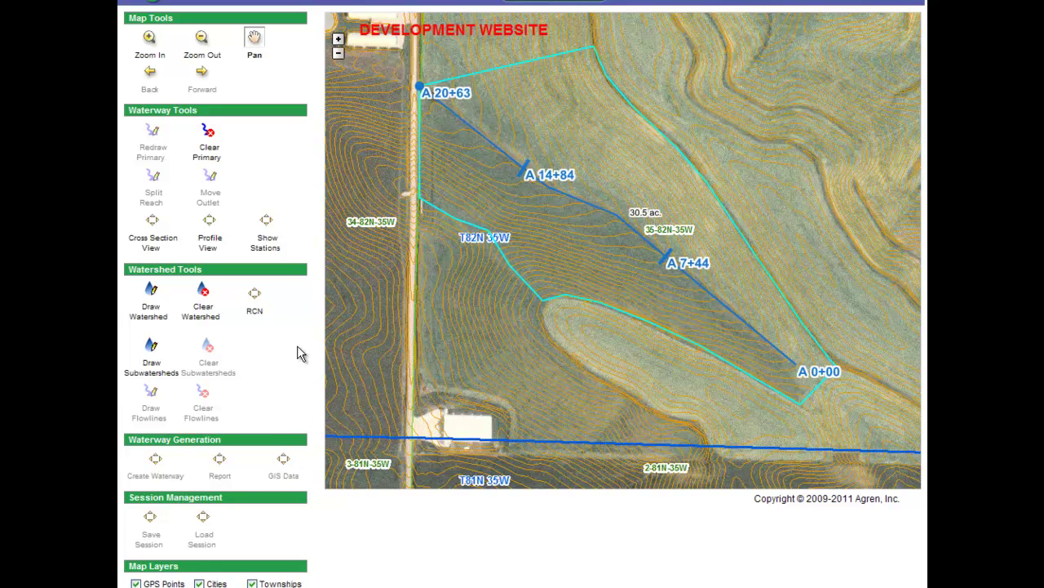
Indicate that the RCN number is not known and display the watershed's soil hydrologic groups for assignment.
left_click(255, 297)
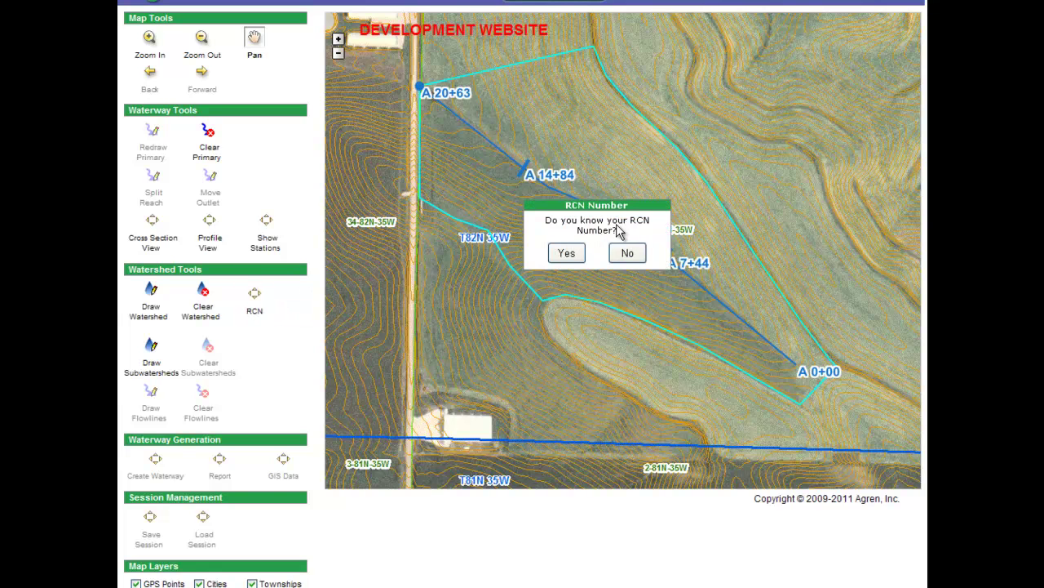
left_click(627, 255)
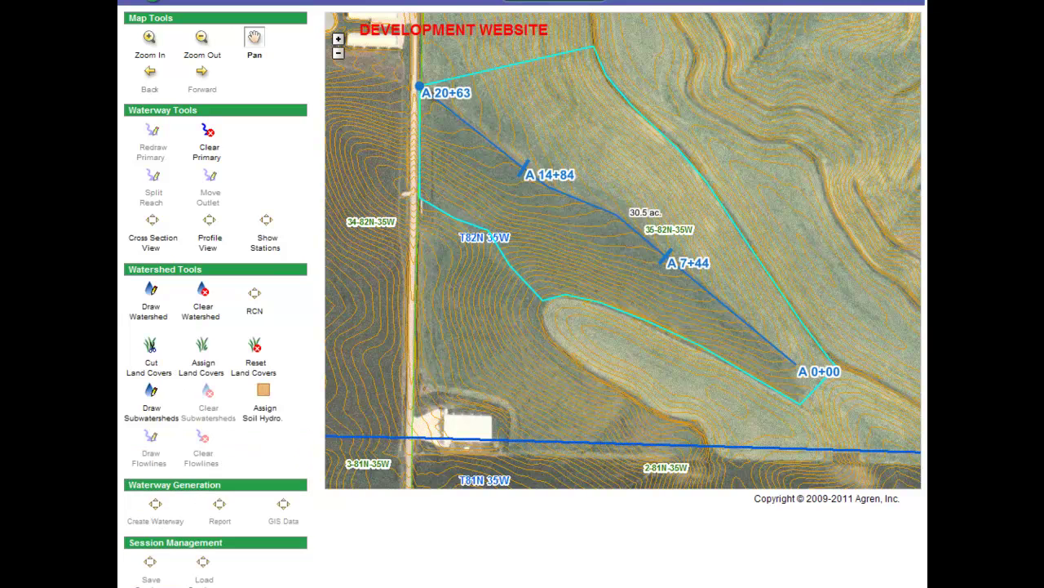
left_click(264, 397)
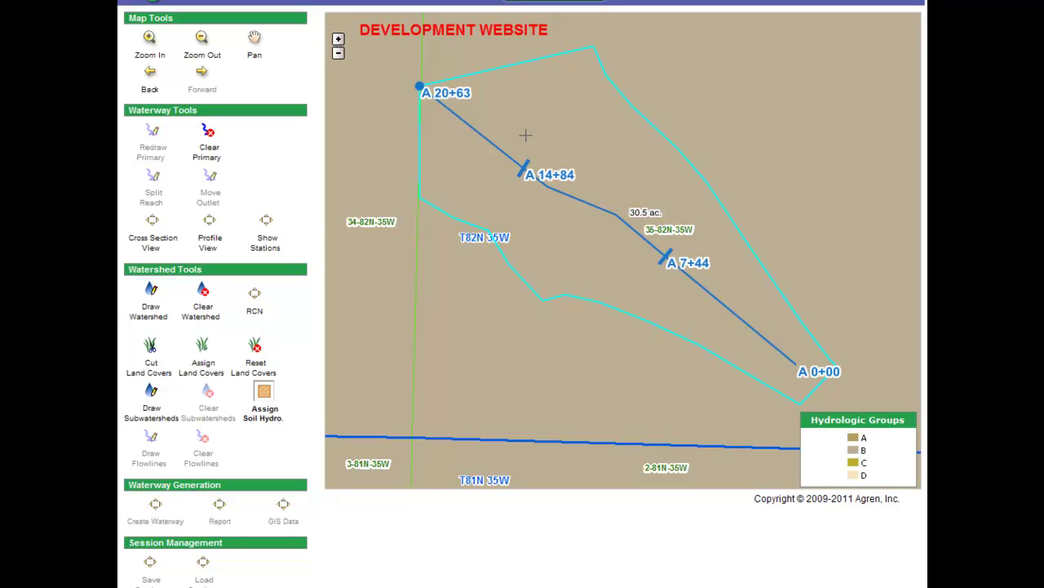
Hide the contours and assign the row-crop land cover Contoured + Crop Residue Cover [Good] to the whole watershed.
left_click(151, 349)
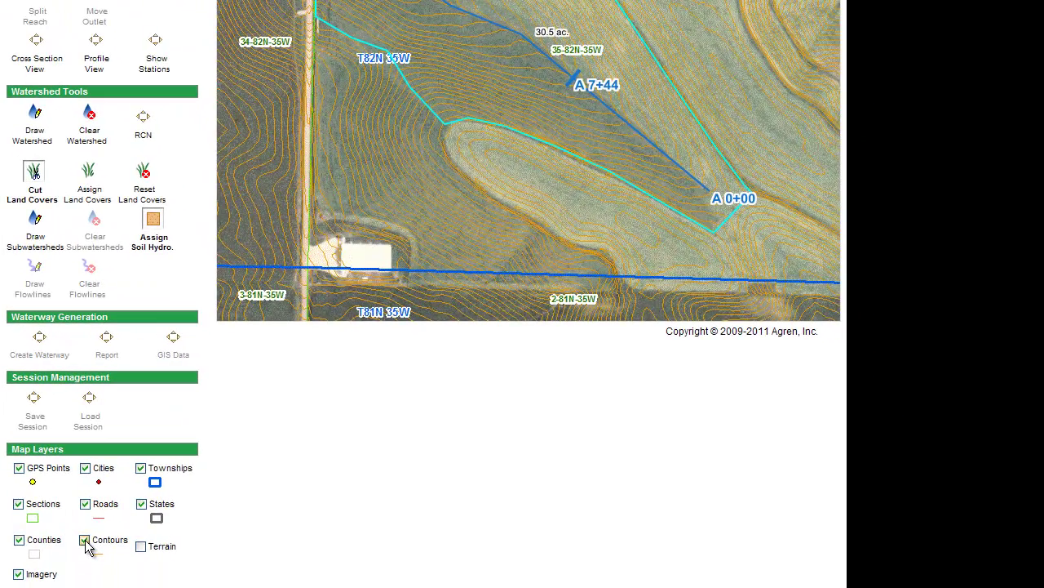
left_click(86, 542)
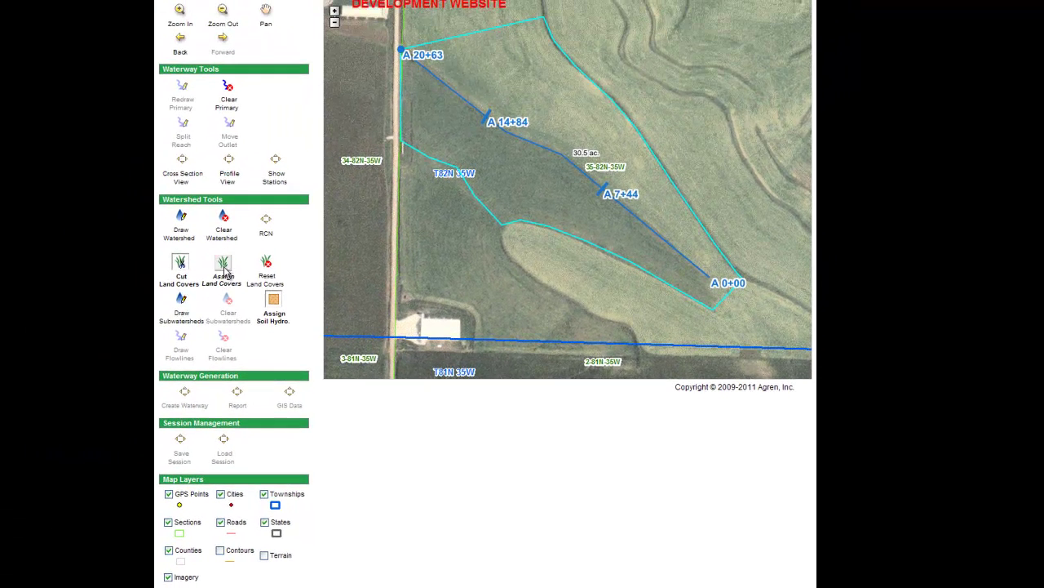
left_click(226, 269)
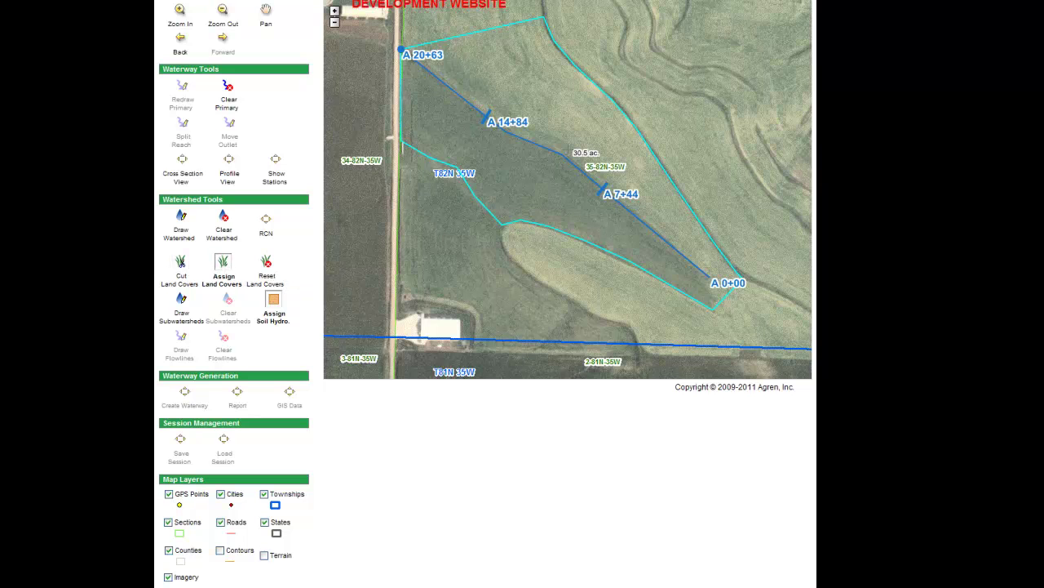
left_click(578, 122)
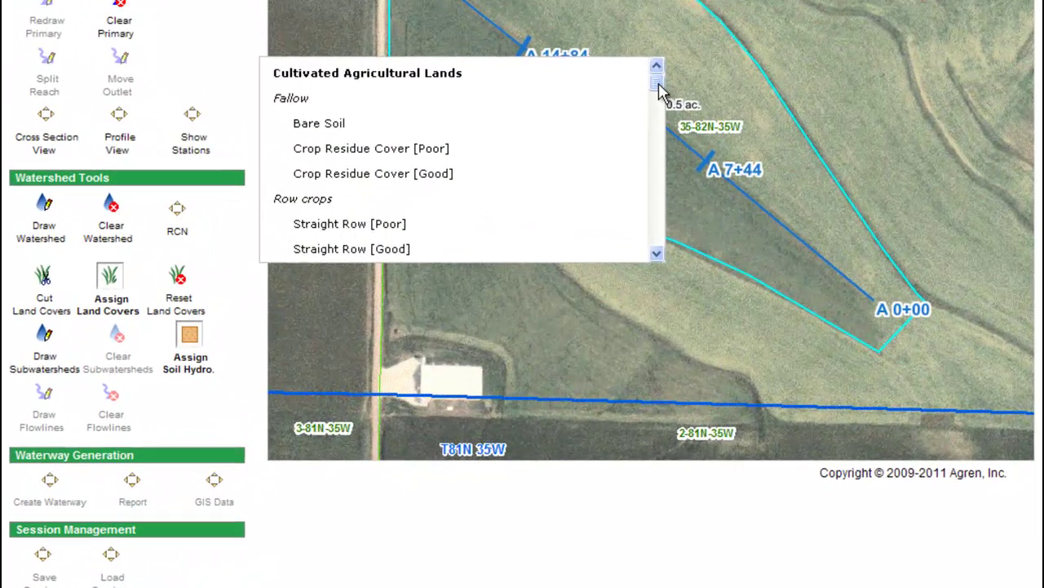
left_click_drag(610, 122, 604, 143)
left_click_drag(653, 110, 653, 111)
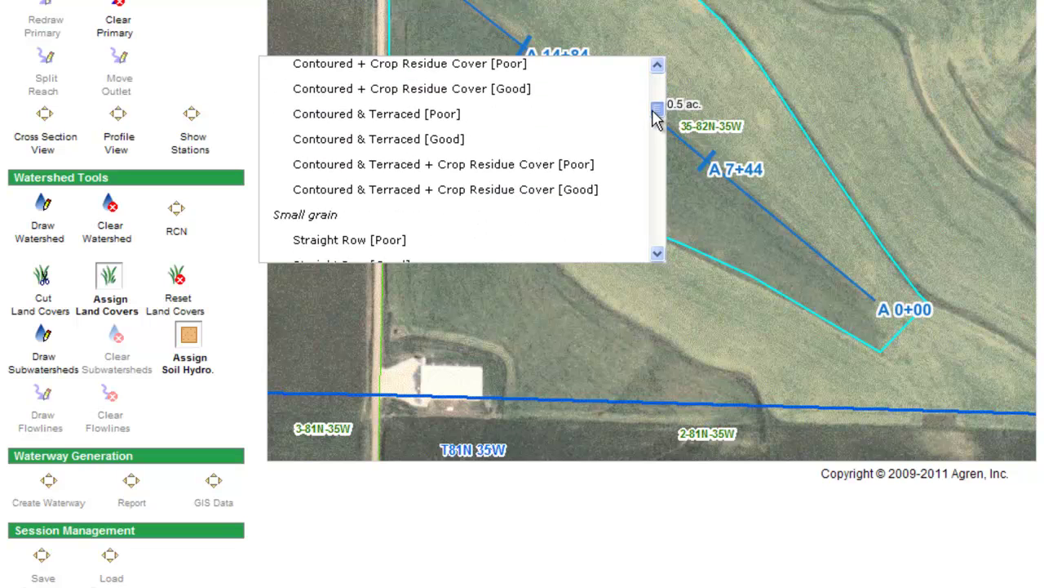
left_click(412, 91)
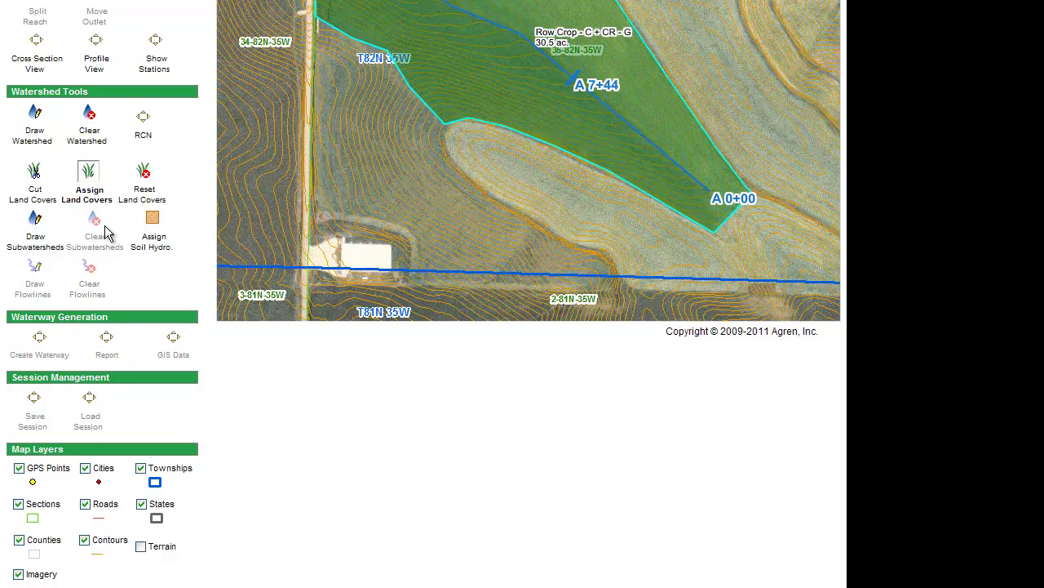
Draw the subwatershed draining to station A 14+84, following the watershed boundary around the upstream end and back to the station.
left_click(41, 219)
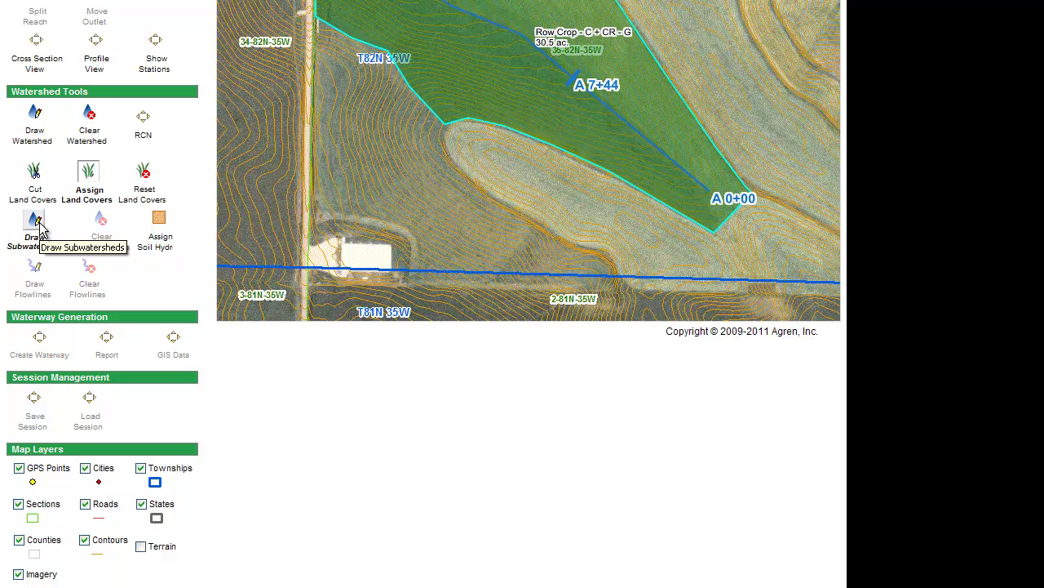
left_click(37, 223)
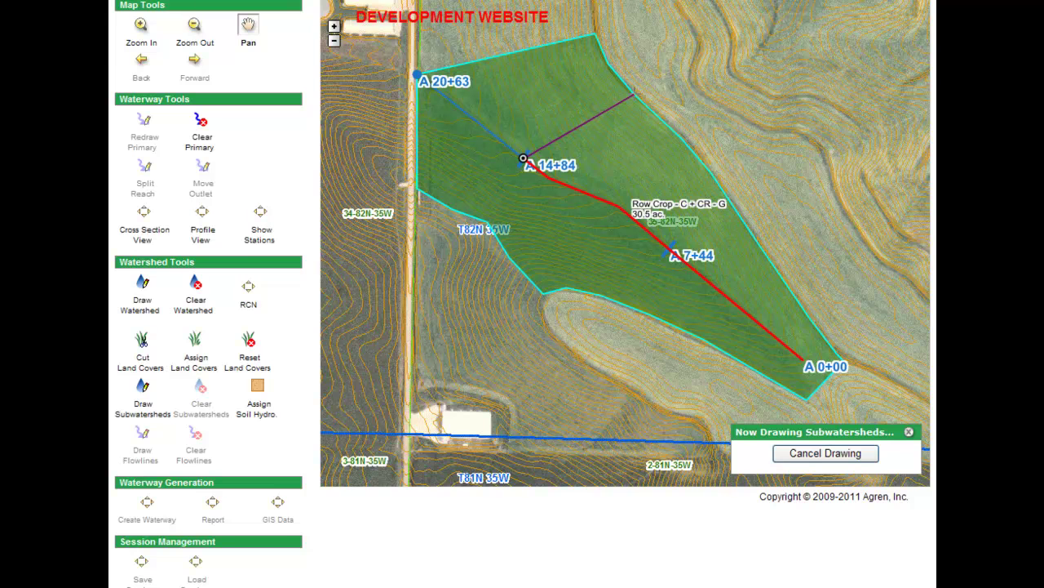
left_click(635, 96)
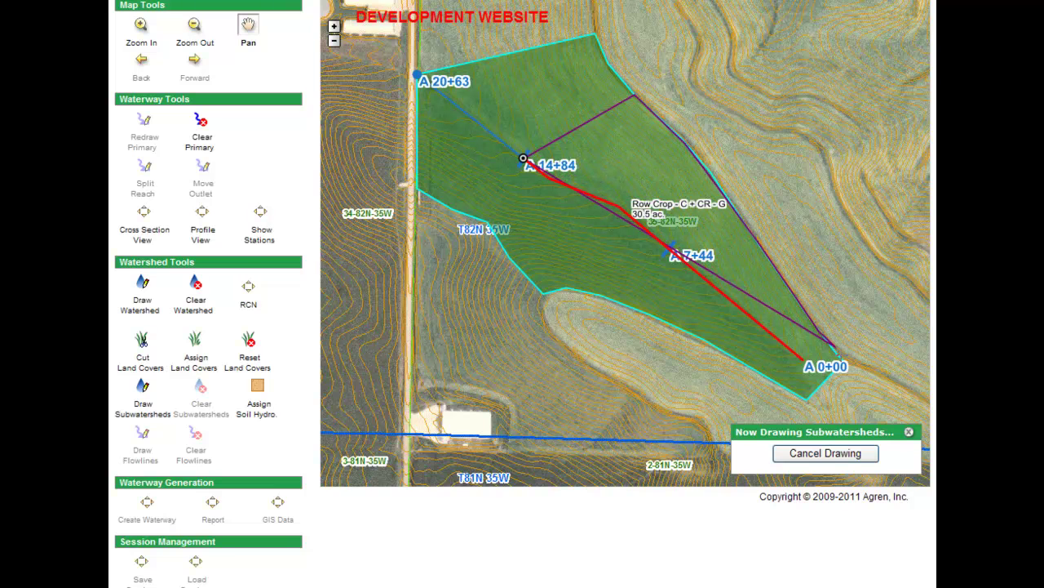
left_click(843, 353)
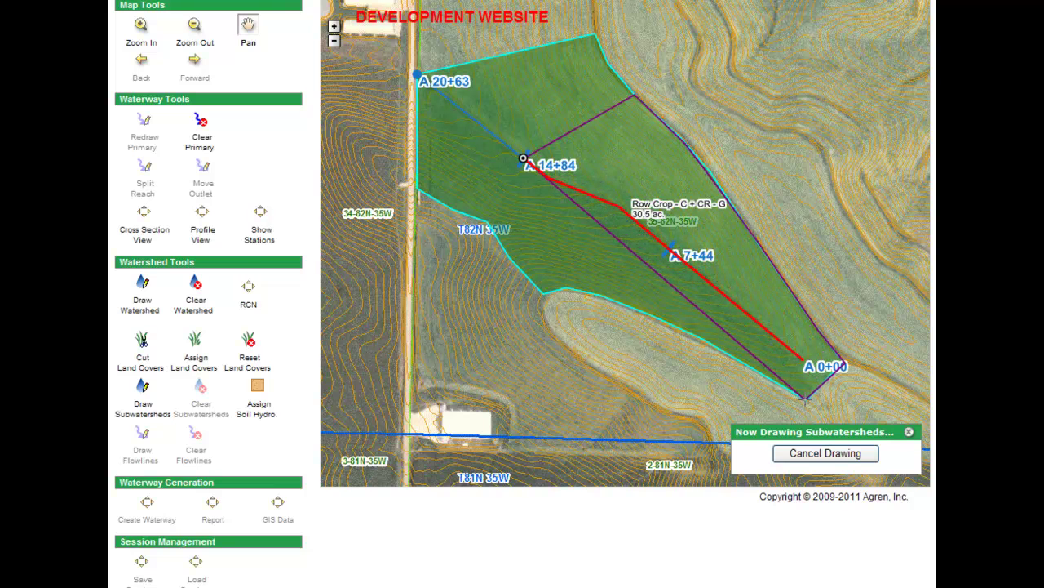
left_click(805, 399)
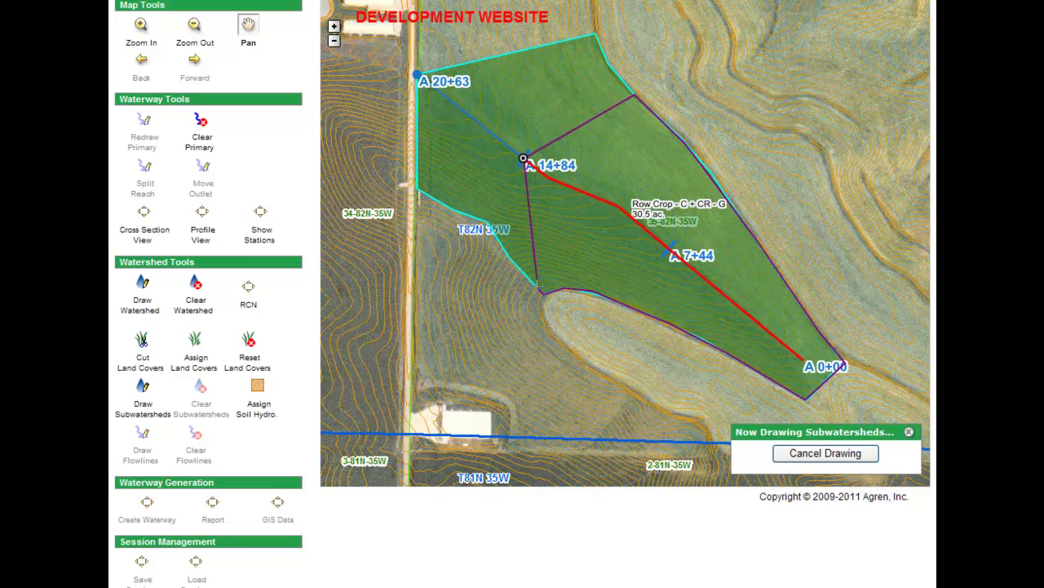
left_click(507, 250)
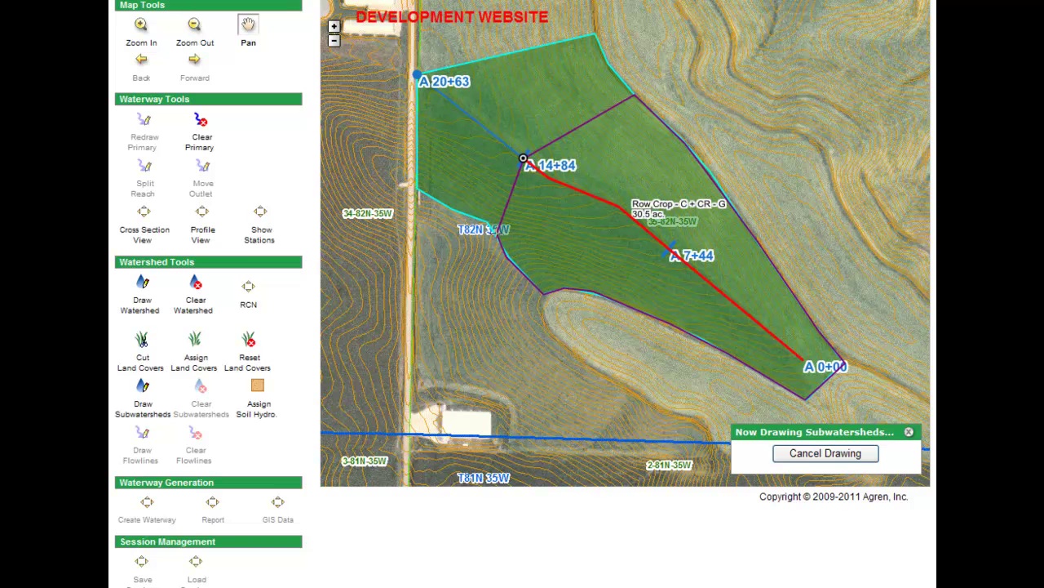
double_click(523, 158)
Draw the subwatershed draining to station A 7+44, following the watershed boundary around the upstream end and back to the station.
left_click(725, 194)
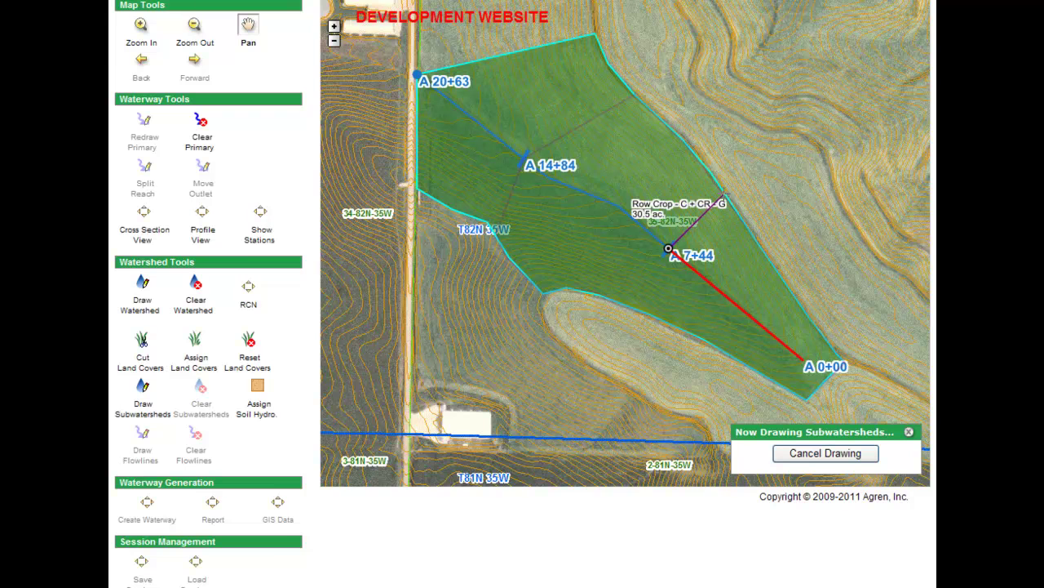
left_click(723, 198)
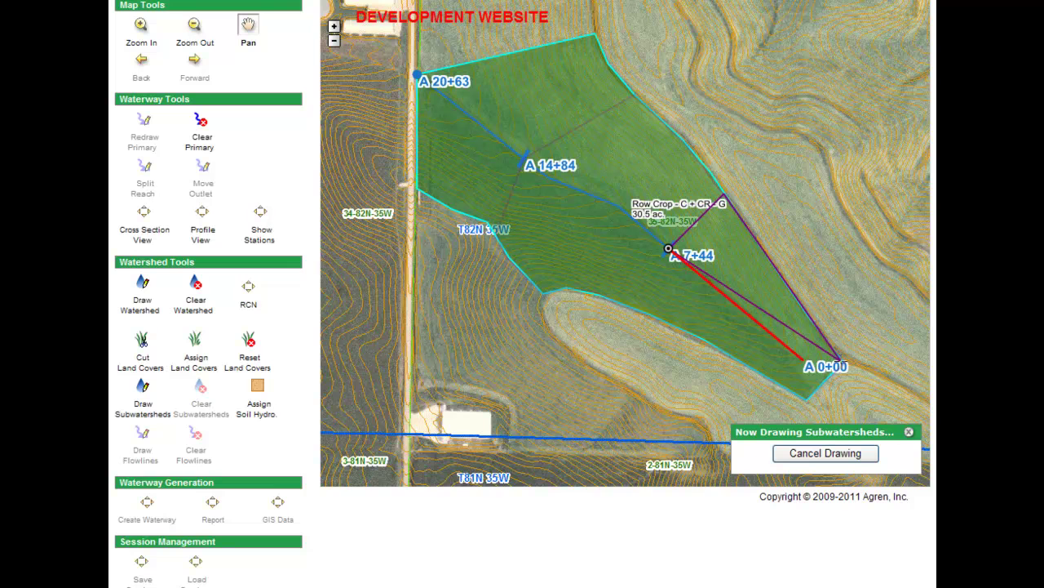
left_click(840, 358)
left_click(806, 398)
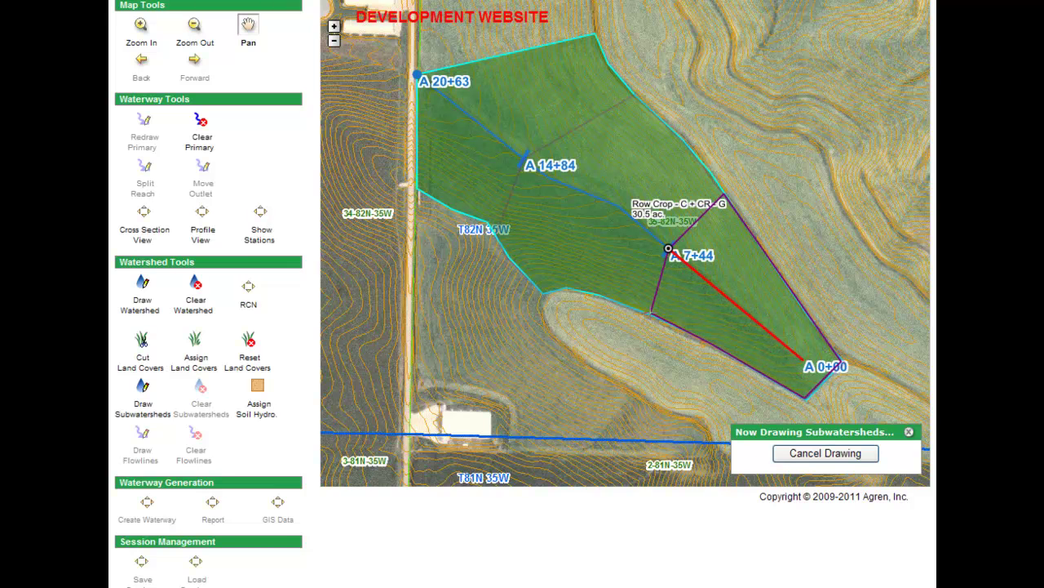
left_click(650, 313)
double_click(649, 313)
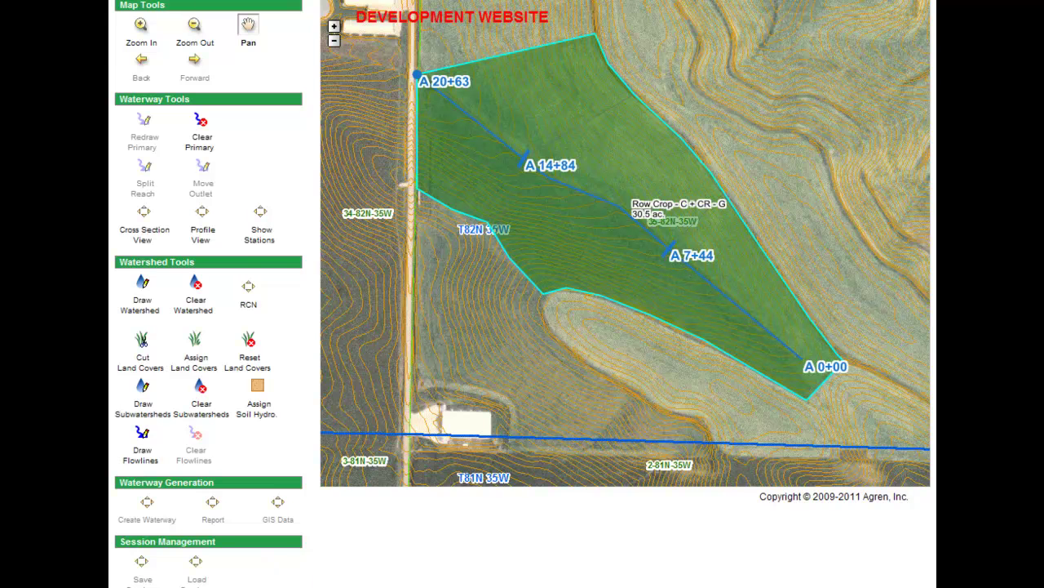
Draw the flowline from the A 20+63 outlet along the waterway past A 0+00 to the southern tip of the watershed.
left_click(144, 441)
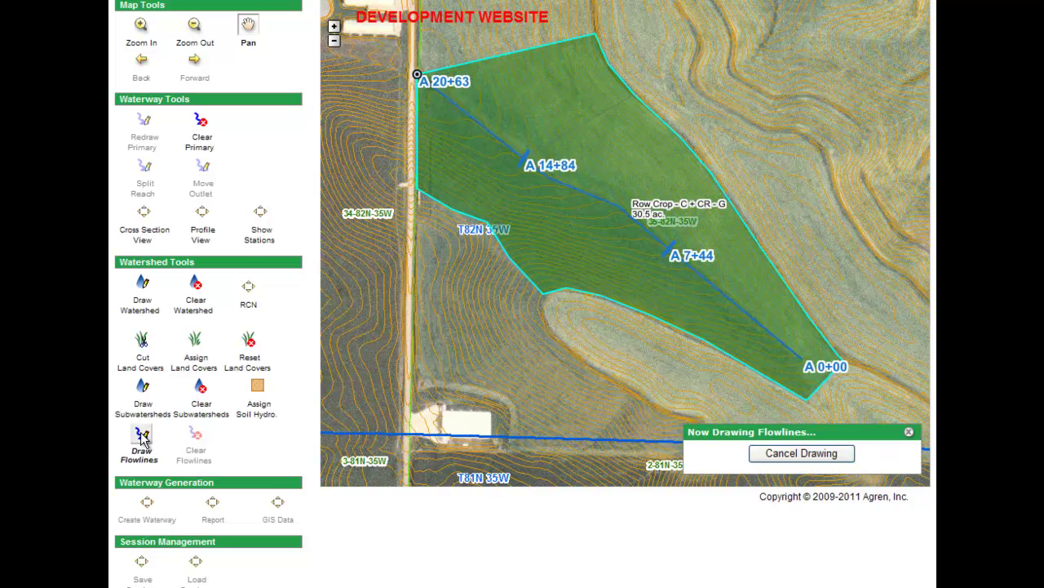
left_click(417, 74)
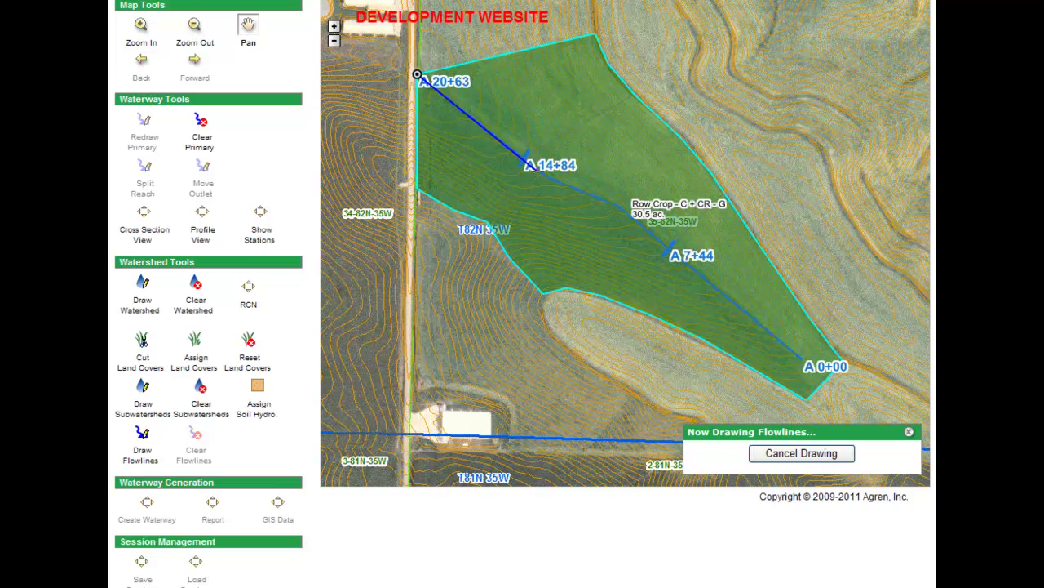
left_click(549, 177)
left_click(617, 209)
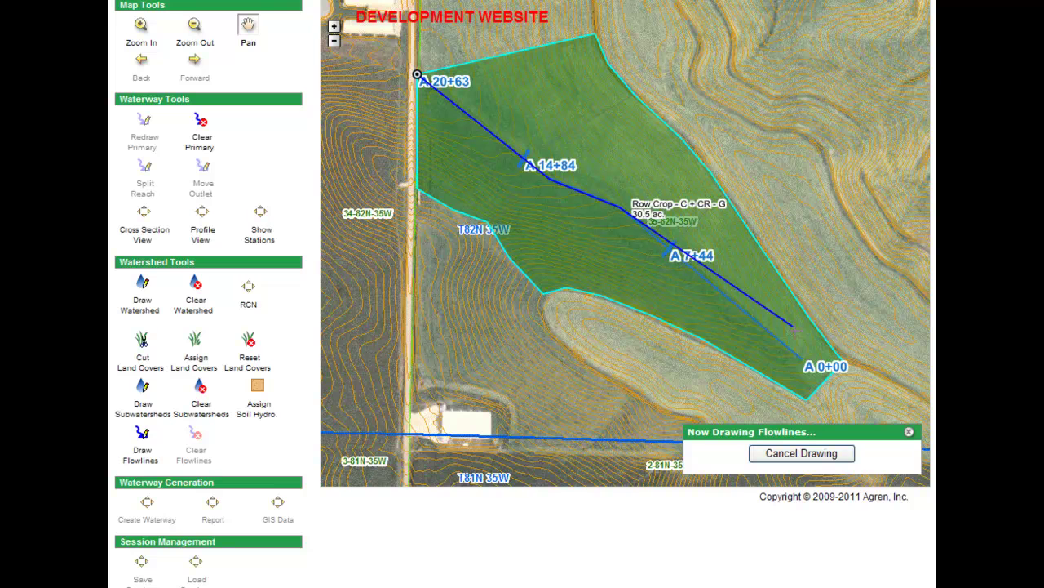
left_click(802, 360)
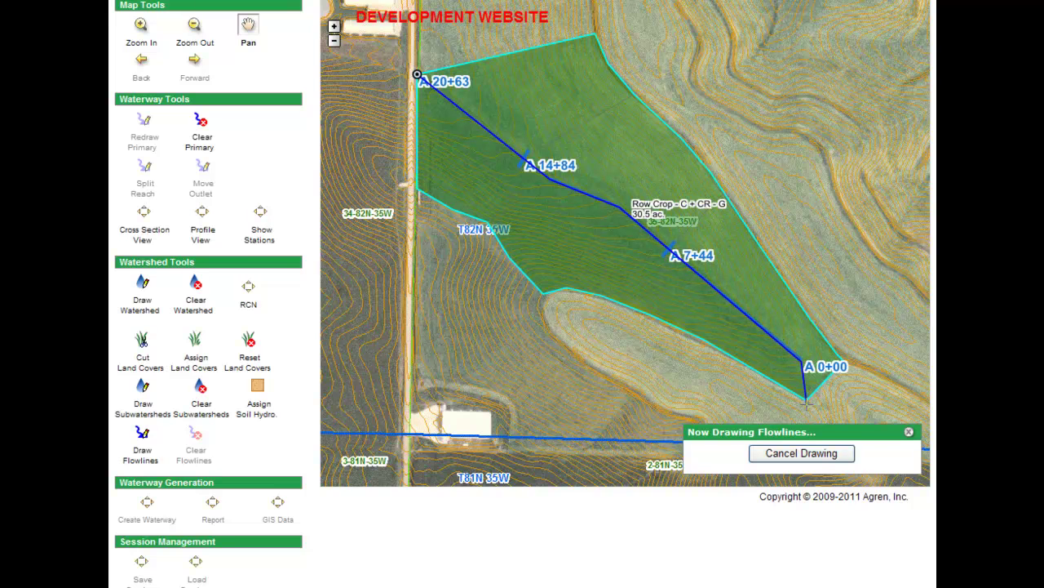
double_click(807, 403)
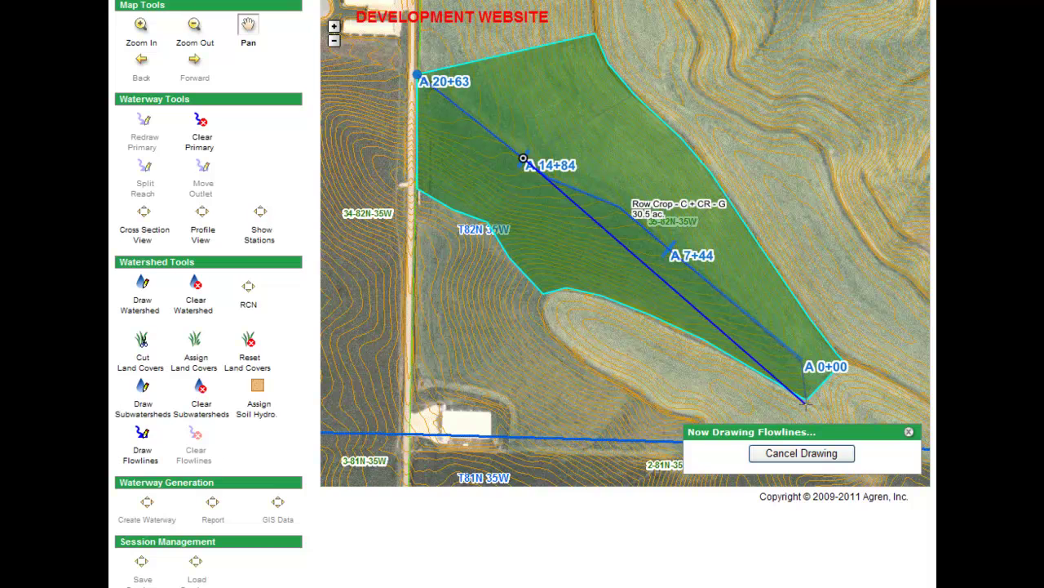
Draw the flowlines from stations A 14+84 and A 7+44 along the waterway to the watershed's southern tip.
left_click(553, 179)
left_click(624, 212)
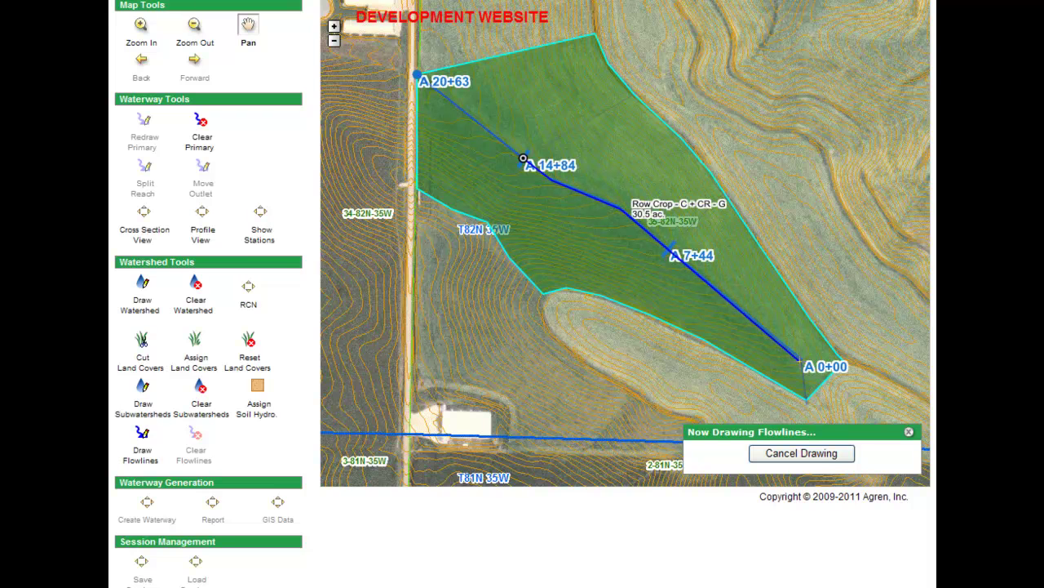
left_click(799, 359)
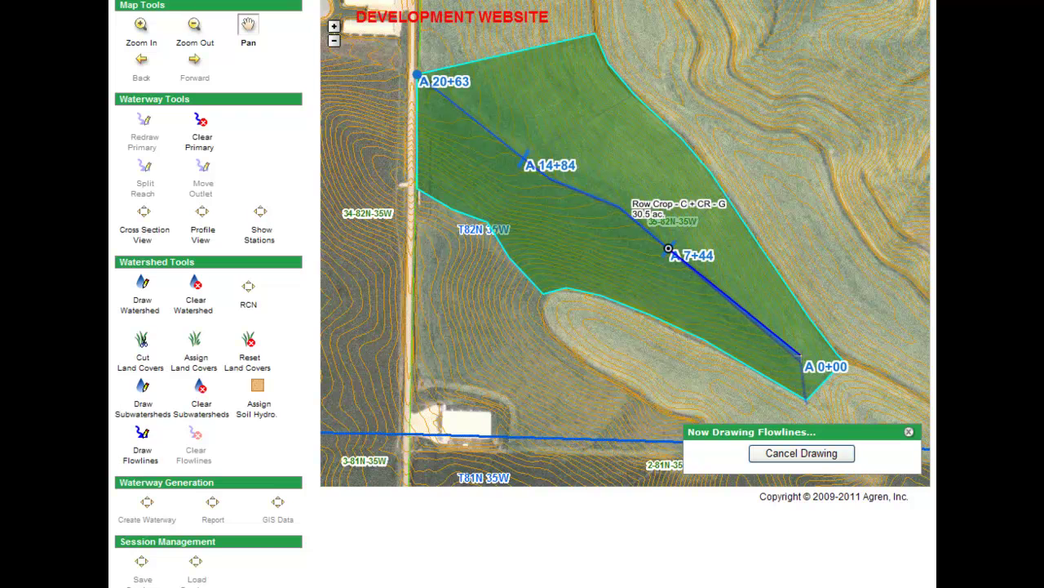
double_click(806, 401)
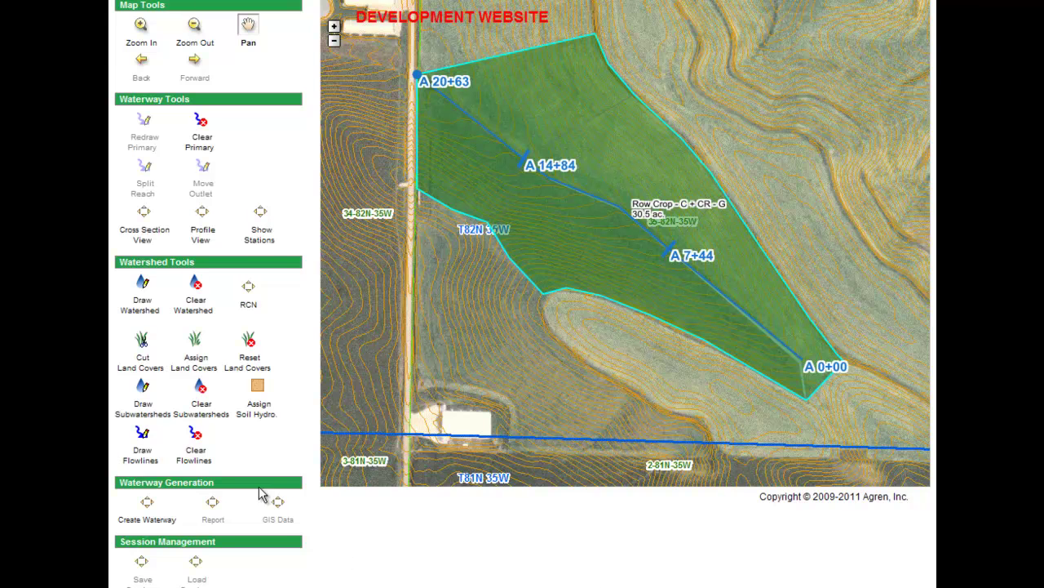
Create the waterway and update its review with storm frequency Q5 for reach A2 and Q2 for reach A3.
left_click(148, 505)
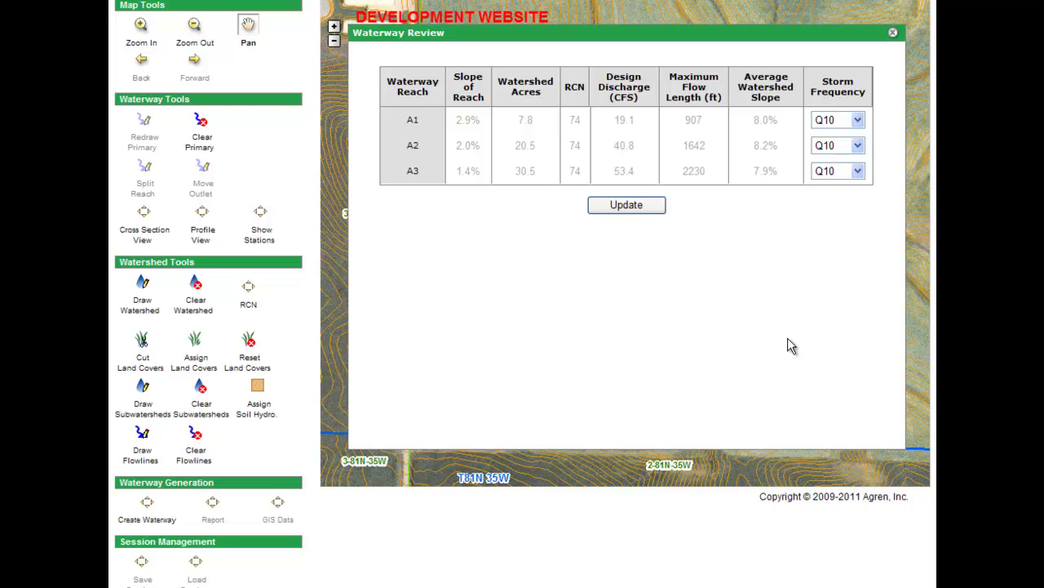
left_click(859, 173)
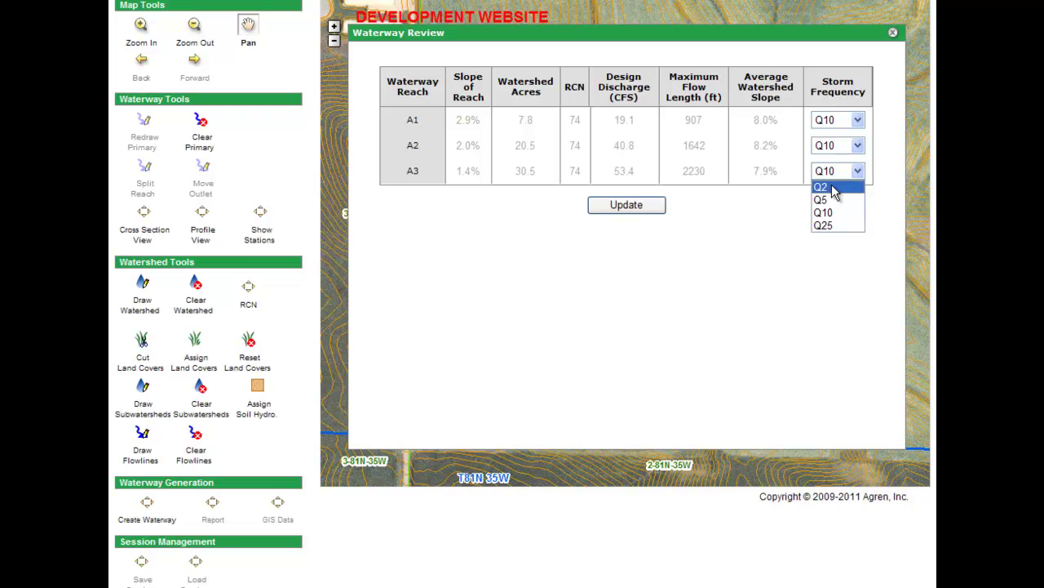
left_click(833, 188)
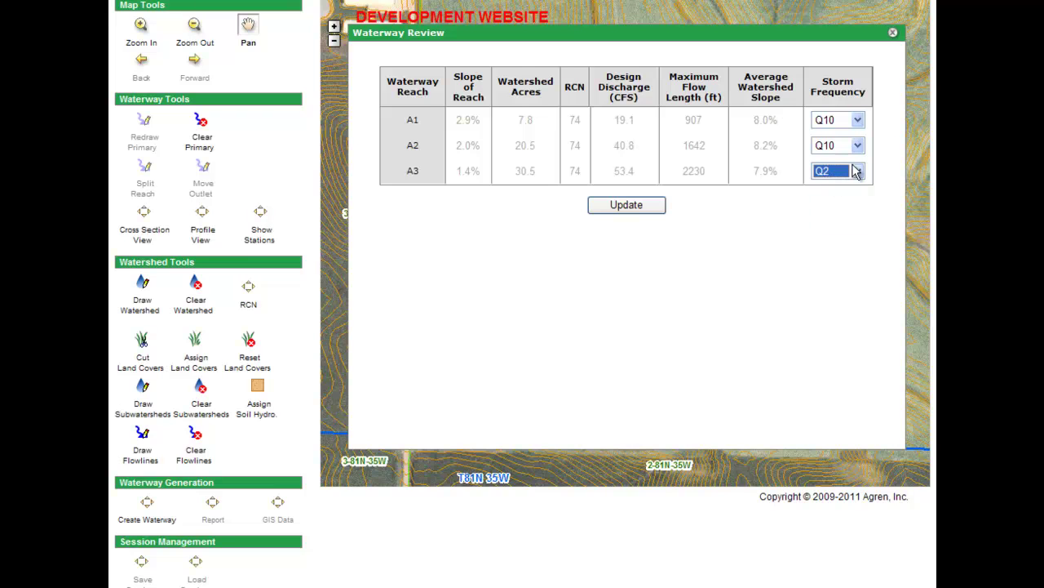
left_click(858, 146)
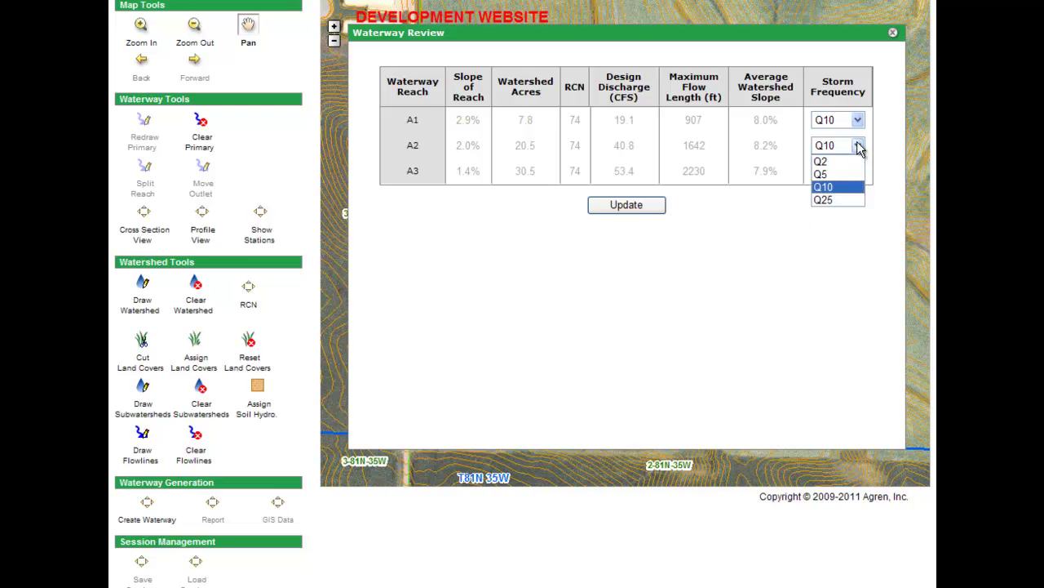
left_click(826, 173)
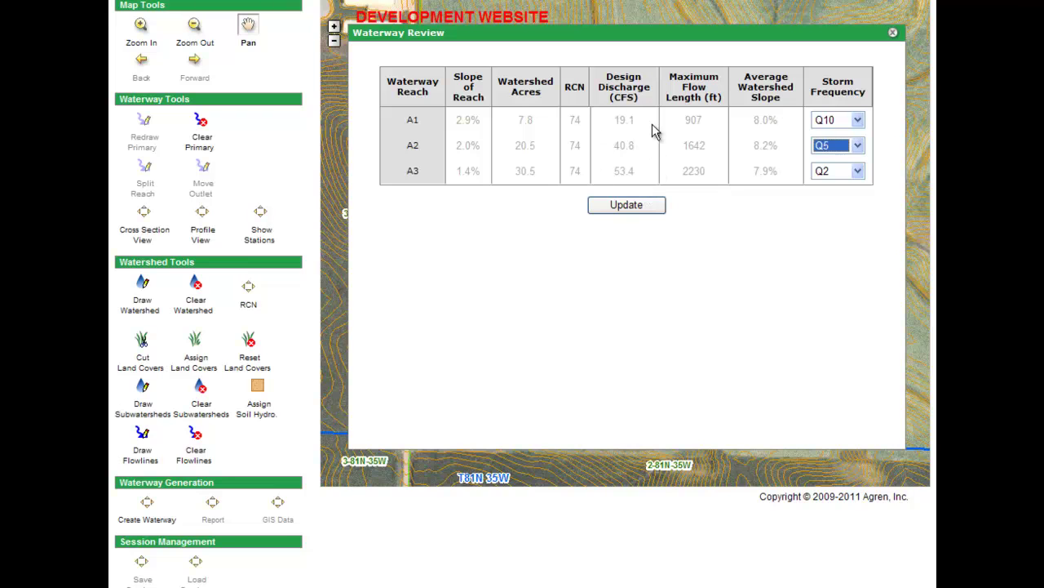
left_click(636, 208)
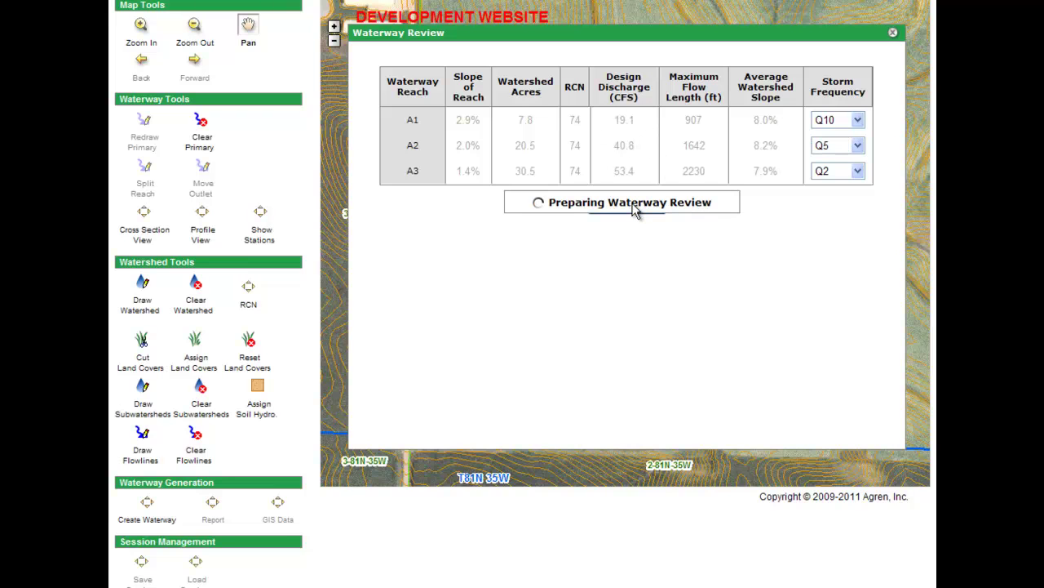